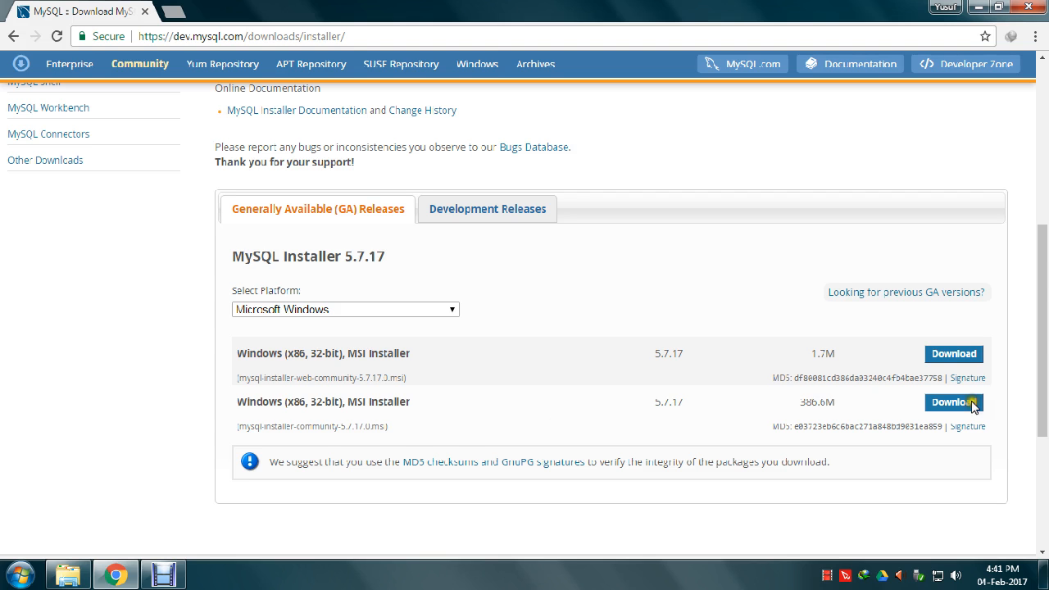
- Highlight the 1.7M web installer and 386.6M full installer file sizes
double_click(820, 357)
left_click(758, 357)
left_click_drag(799, 402, 821, 402)
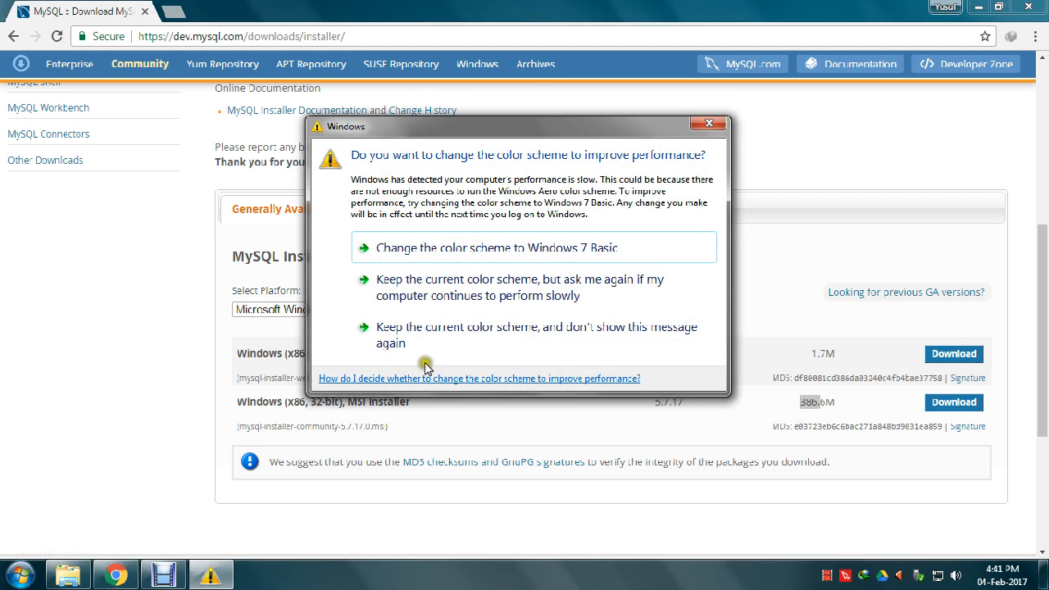
- Dismiss the colour-scheme prompt and highlight the note about installing both 32 and 64 bit binaries
left_click(413, 325)
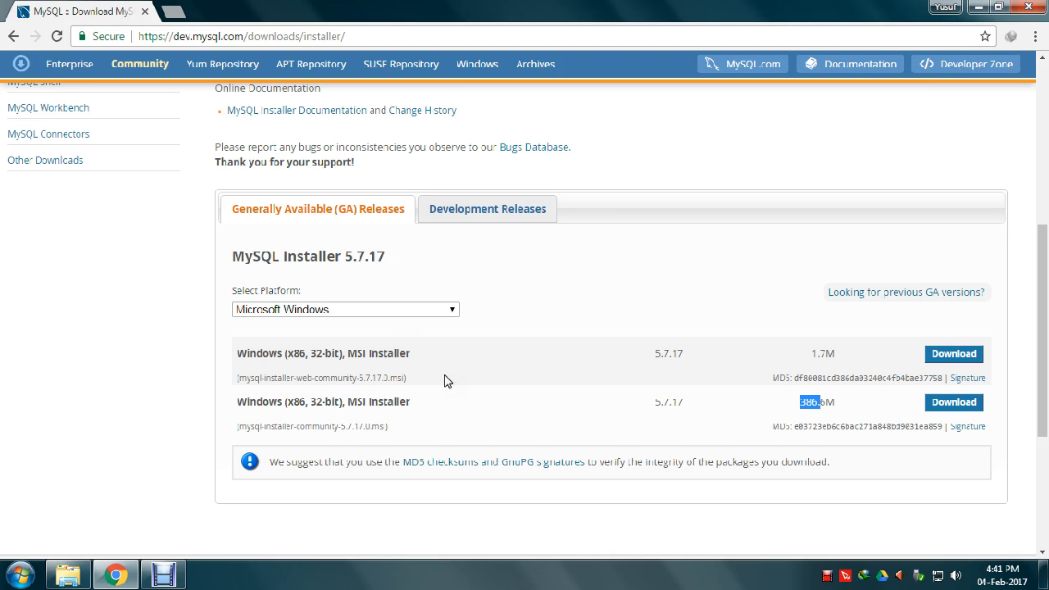
scroll(448, 381, "up", 2)
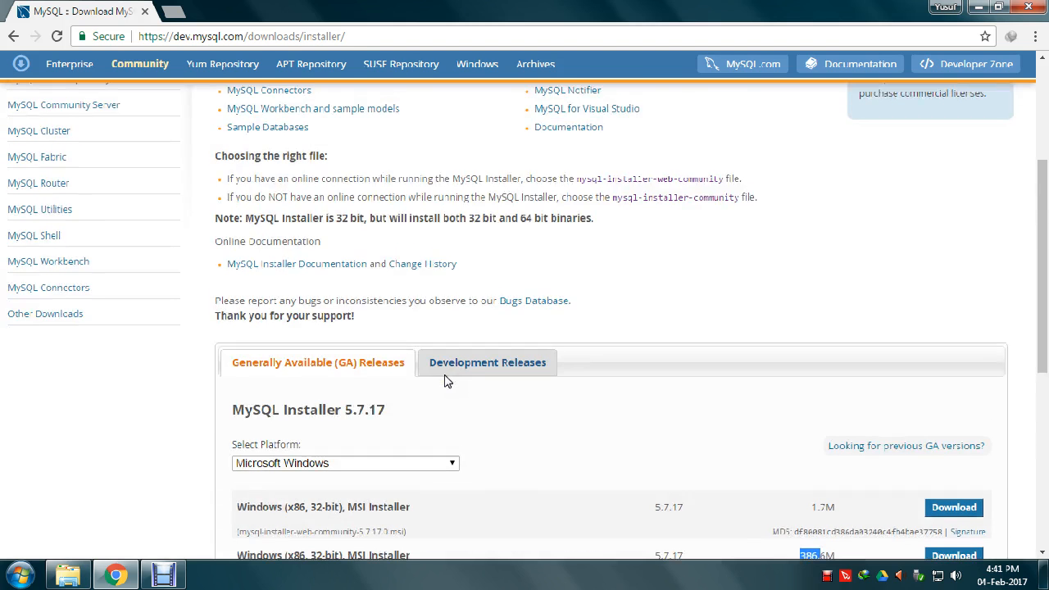
left_click(455, 217)
left_click_drag(455, 218, 568, 215)
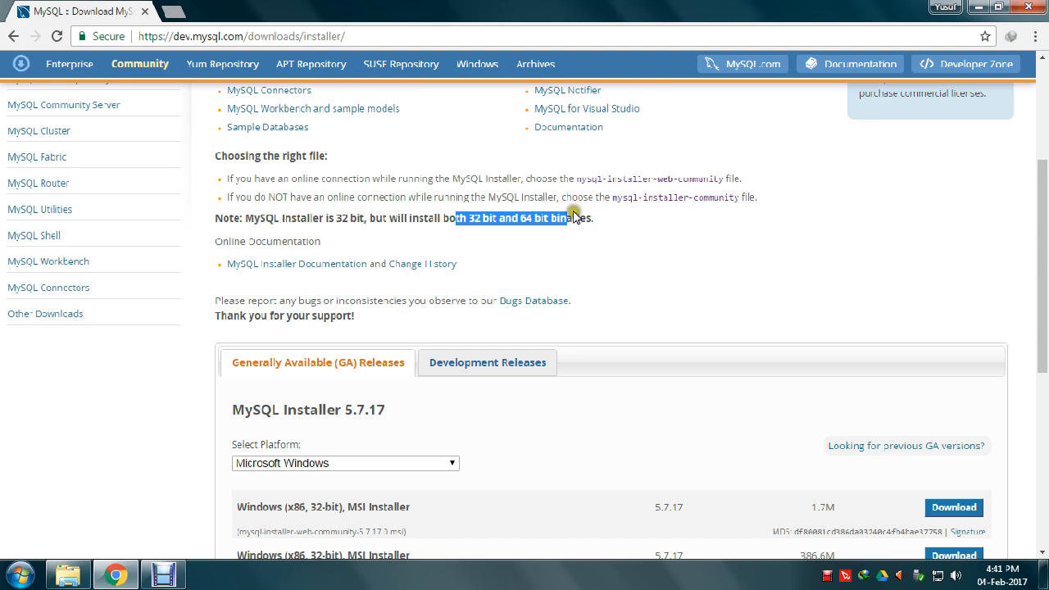
- Minimize Chrome and launch the dotNetFx40 installer from the desktop
left_click(978, 7)
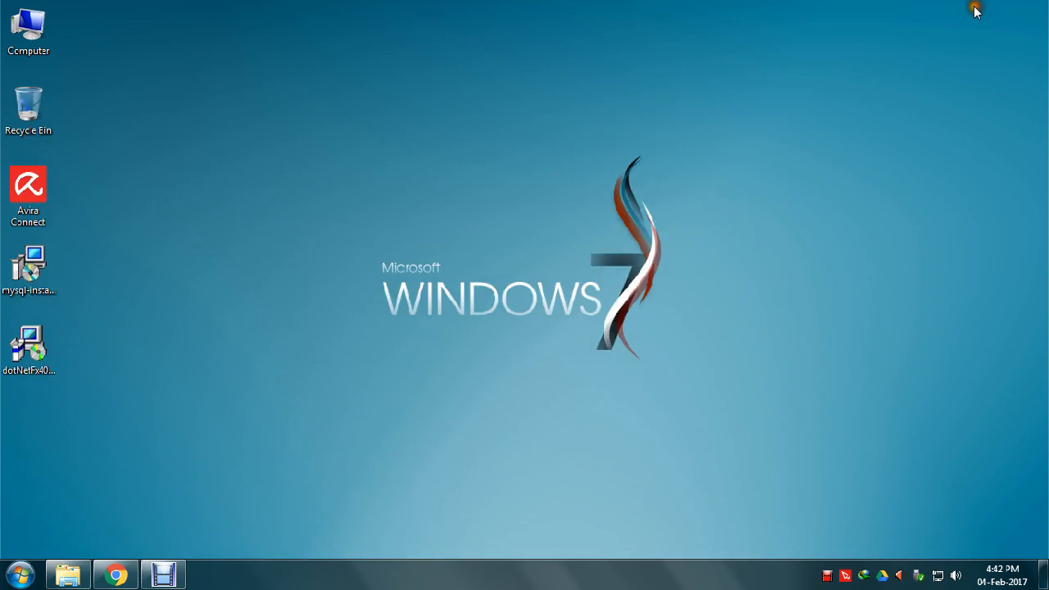
left_click(24, 367)
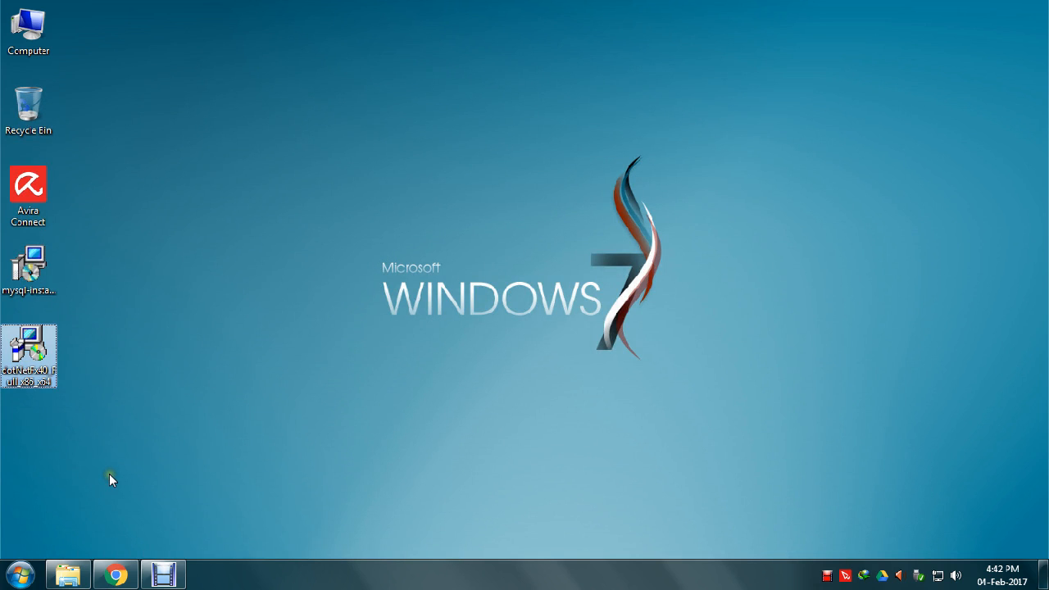
left_click(107, 452)
left_click(48, 376)
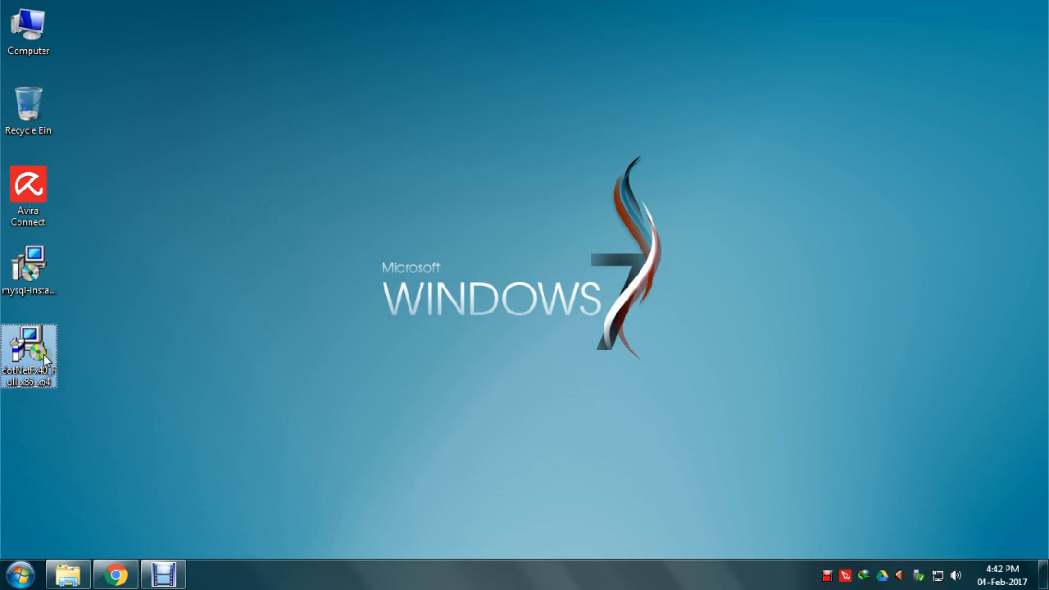
double_click(43, 355)
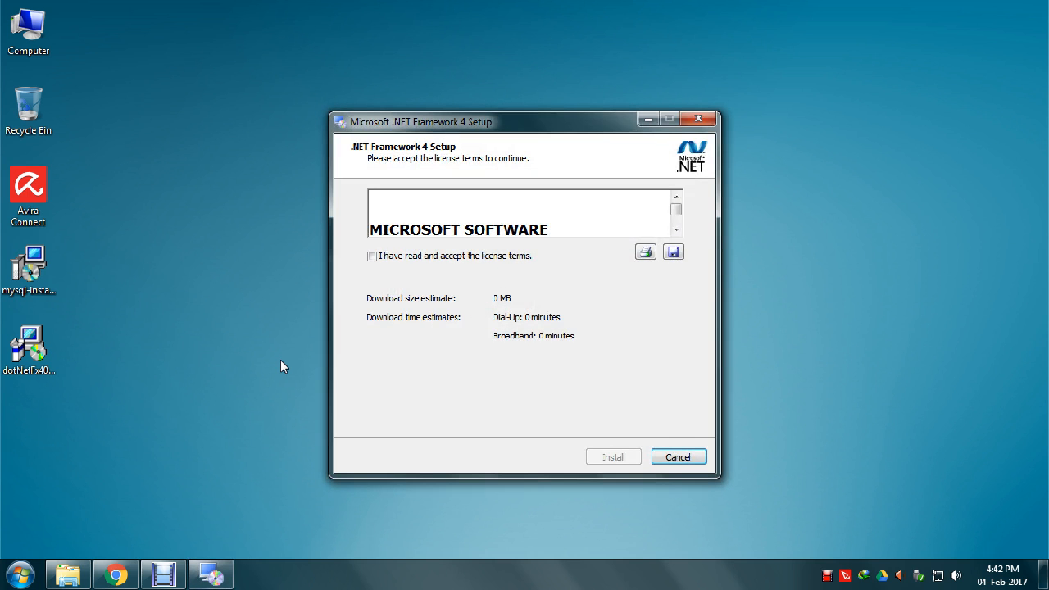
- Accept the .NET Framework 4 license terms and install it until complete
left_click(423, 257)
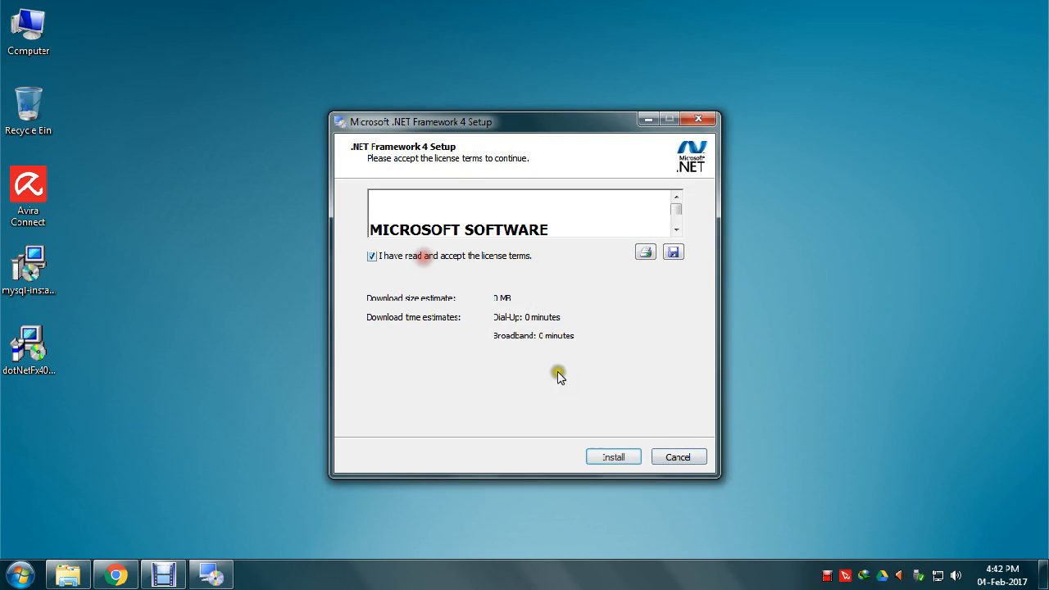
left_click(607, 459)
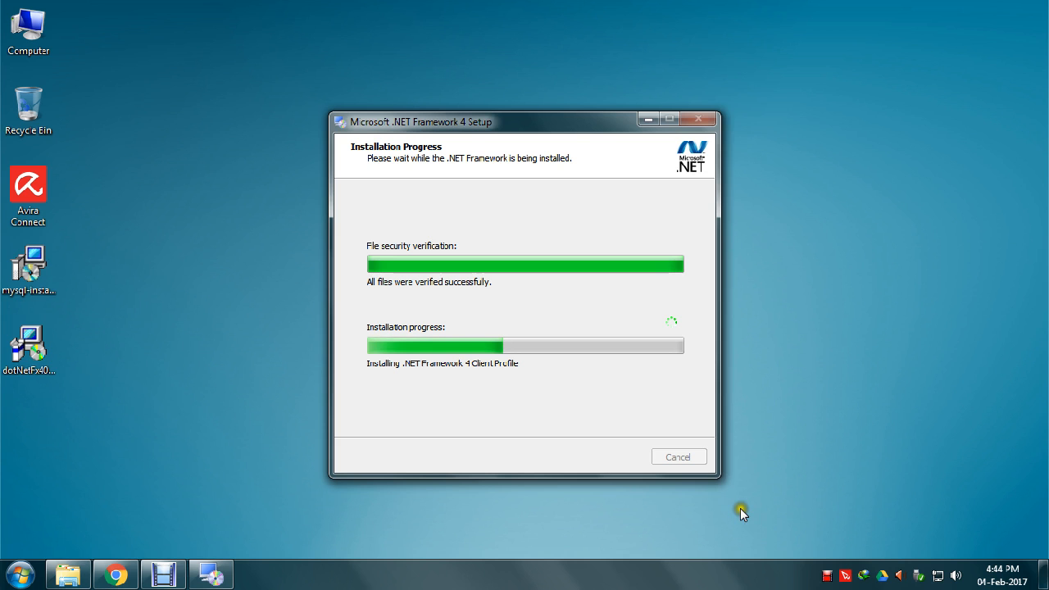
right_click(826, 577)
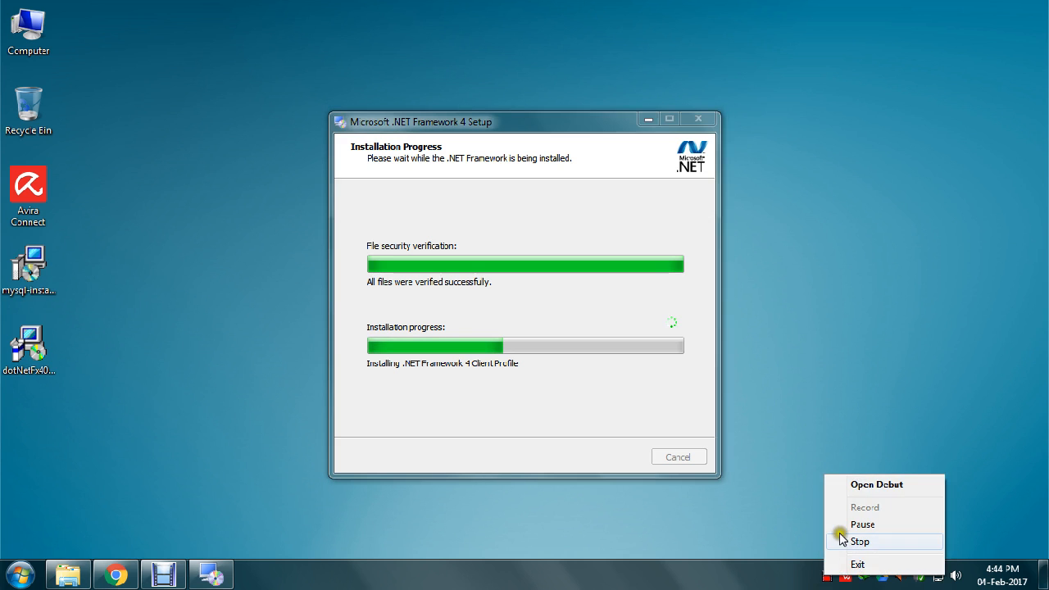
left_click(833, 539)
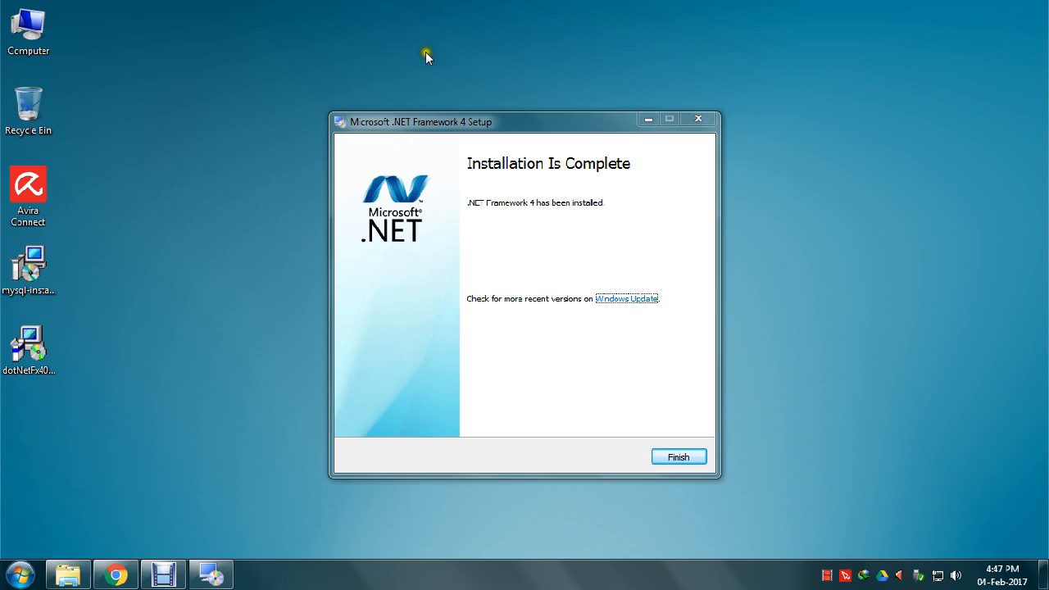
- Finish the .NET setup and launch mysql-installer-community from the desktop
left_click(680, 458)
left_click(256, 391)
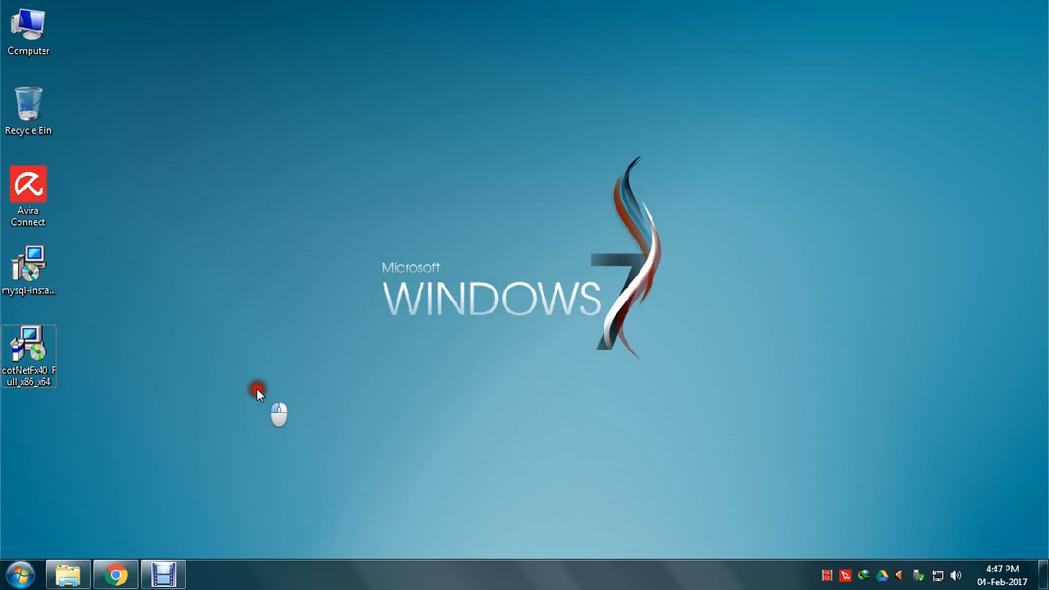
left_click(33, 278)
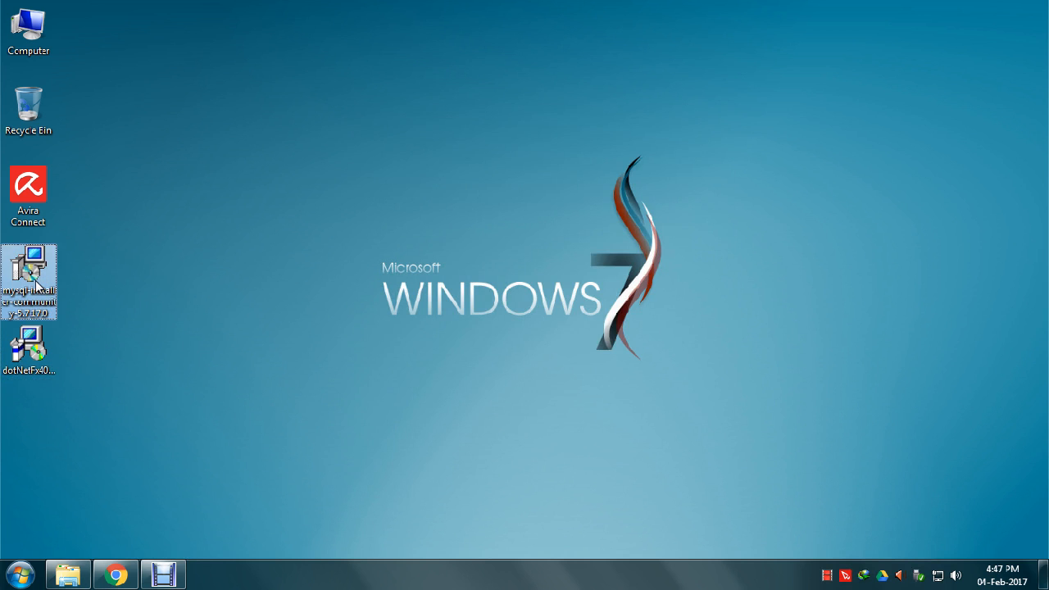
double_click(37, 285)
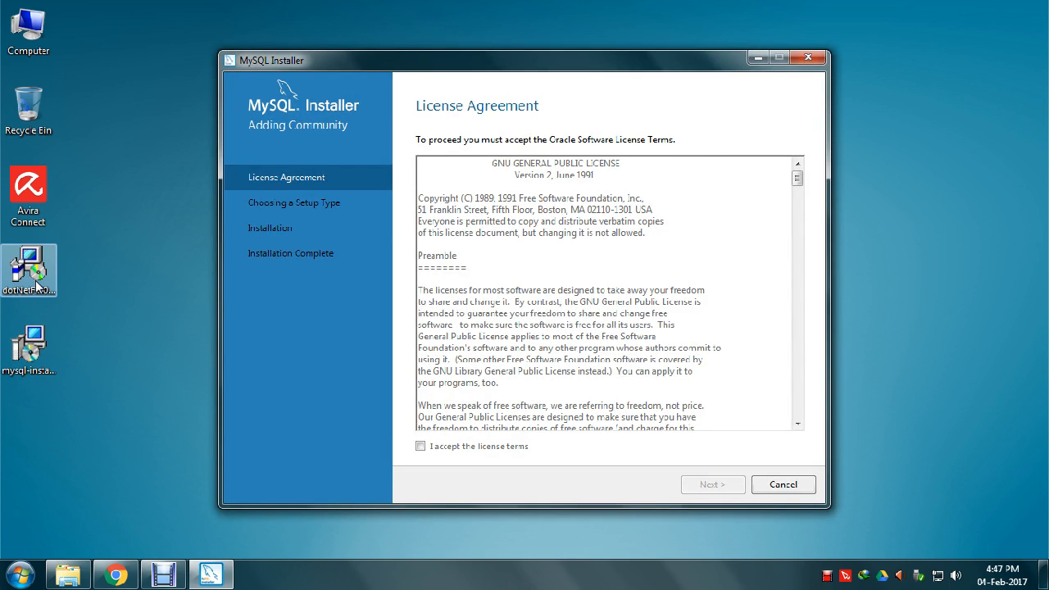
- Accept the Oracle GPL license terms after scrolling through them, and continue
left_click(419, 447)
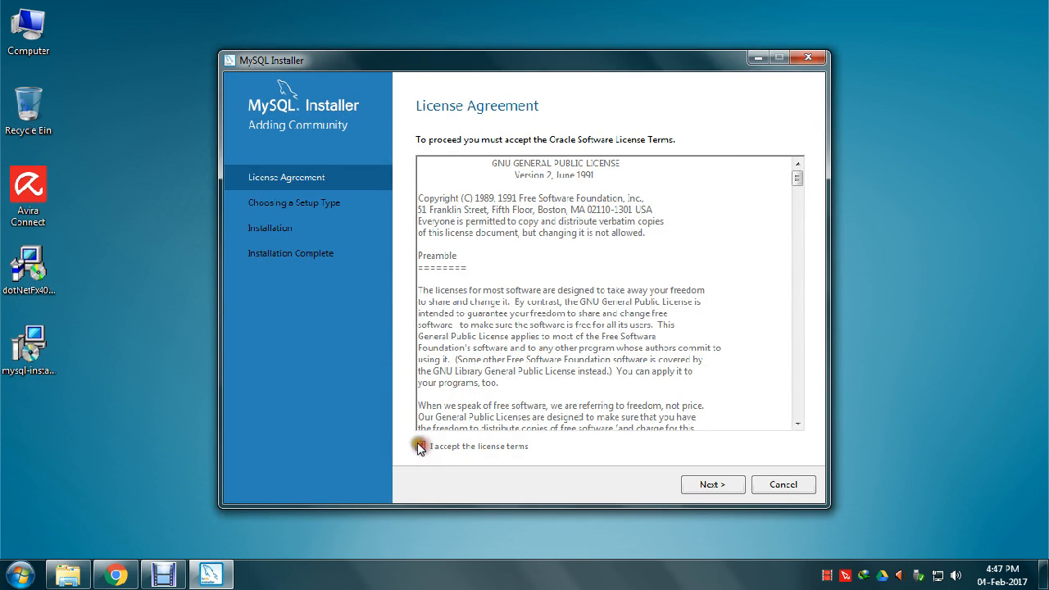
left_click_drag(795, 176, 801, 406)
left_click(712, 483)
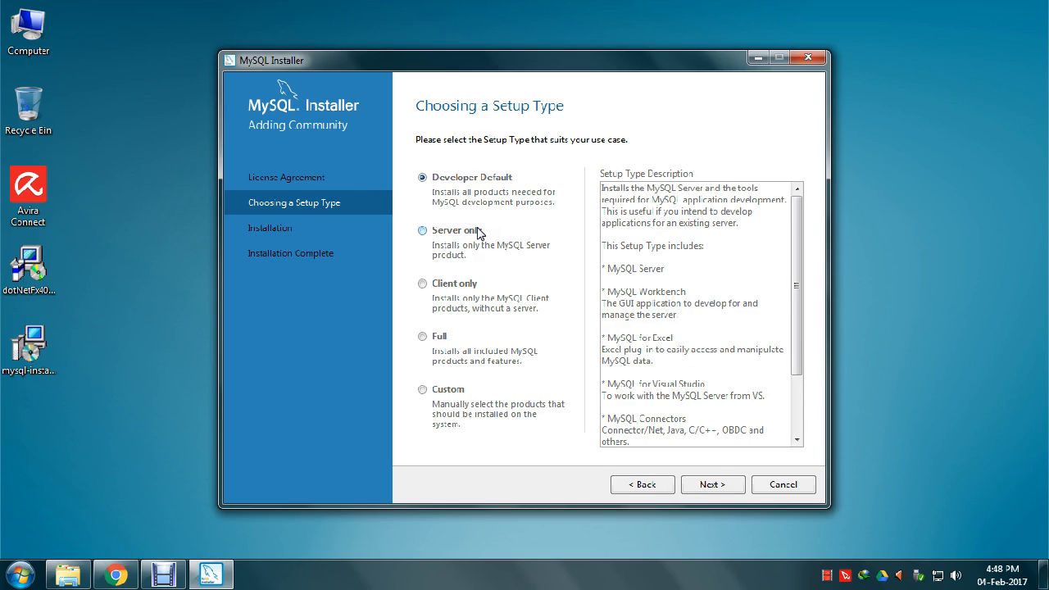
- Compare the Client only and Server only setup types, then select Developer Default
left_click(464, 280)
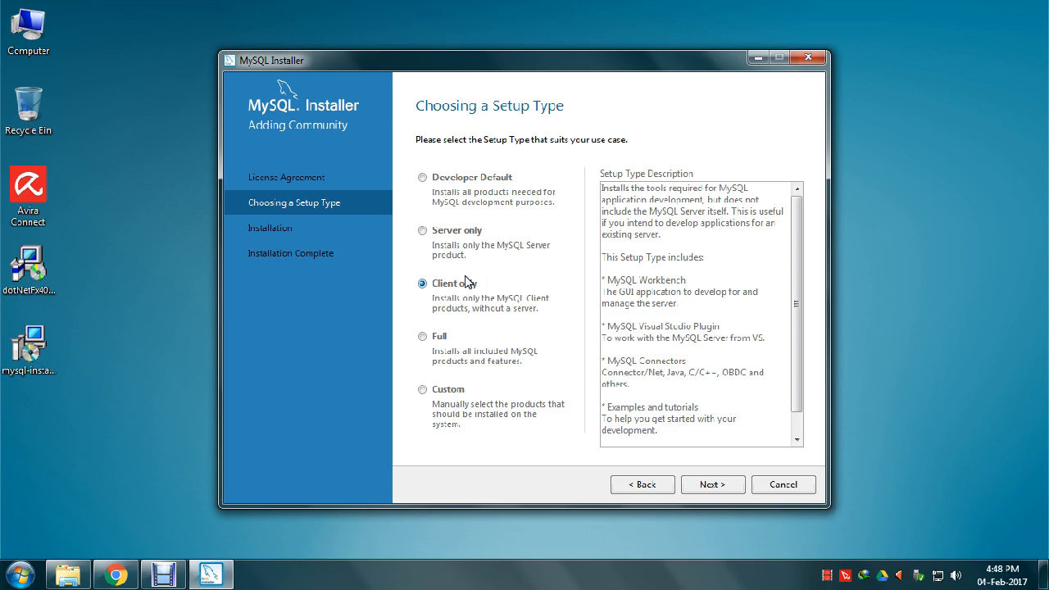
left_click(451, 229)
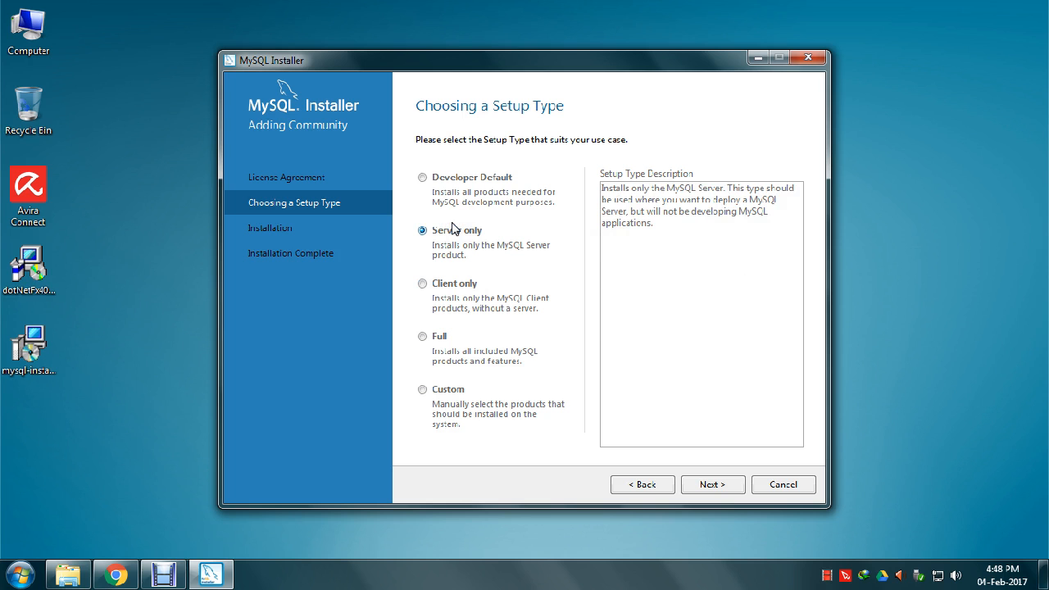
left_click(443, 177)
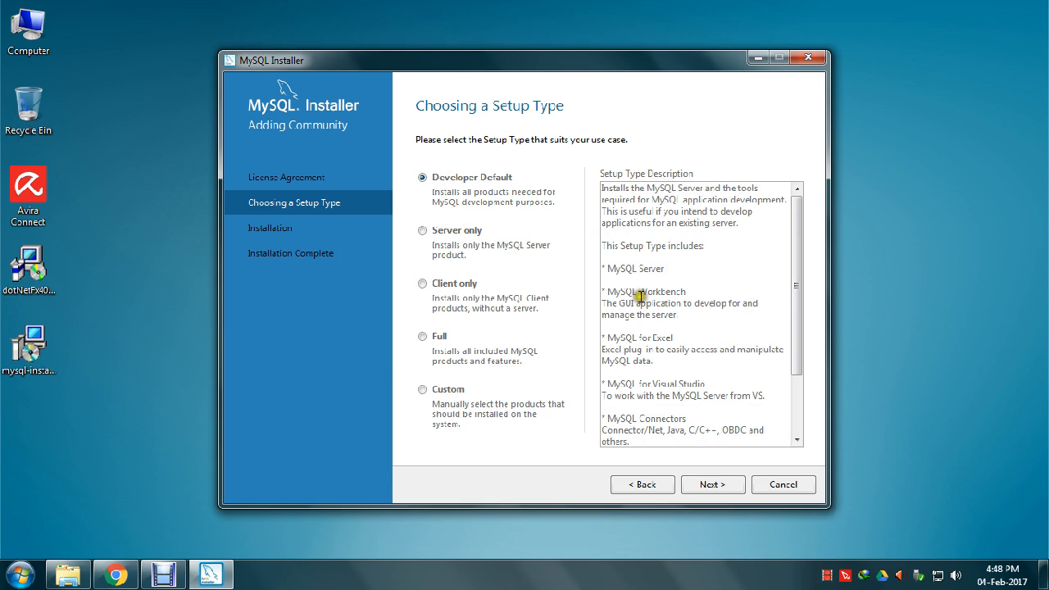
- Review Developer Default's contents (Workbench, examples and tutorials, documentation) and continue
left_click_drag(633, 291, 658, 287)
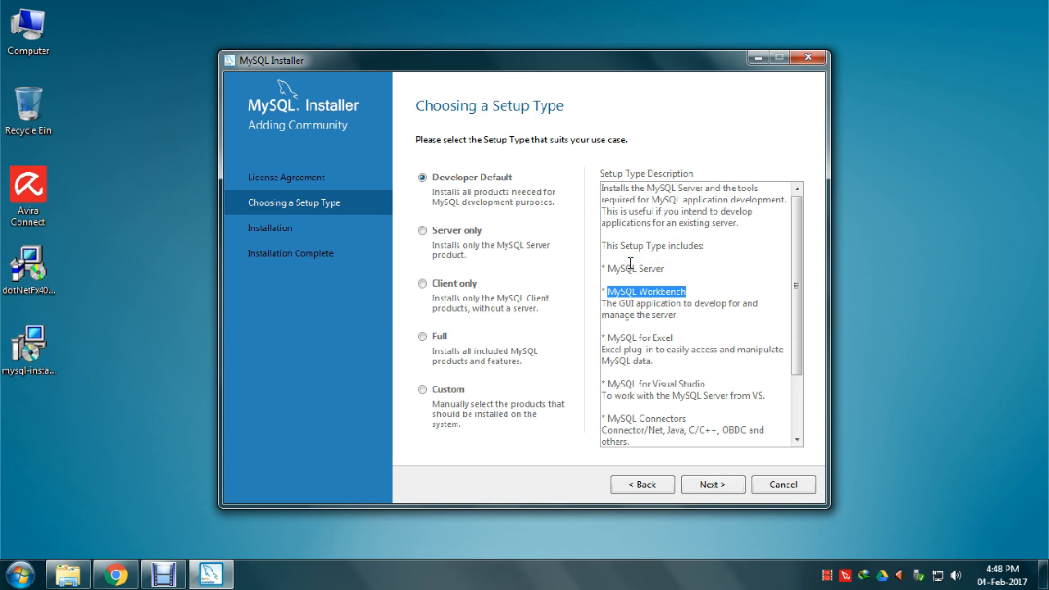
scroll(709, 365, "down", 2)
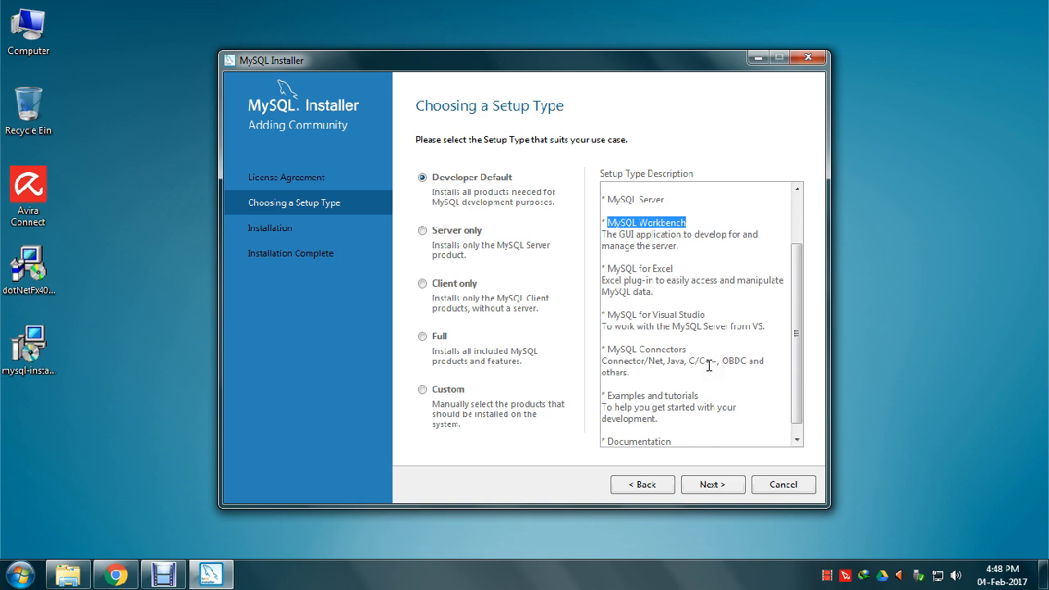
scroll(709, 366, "down", 1)
left_click_drag(608, 383, 727, 382)
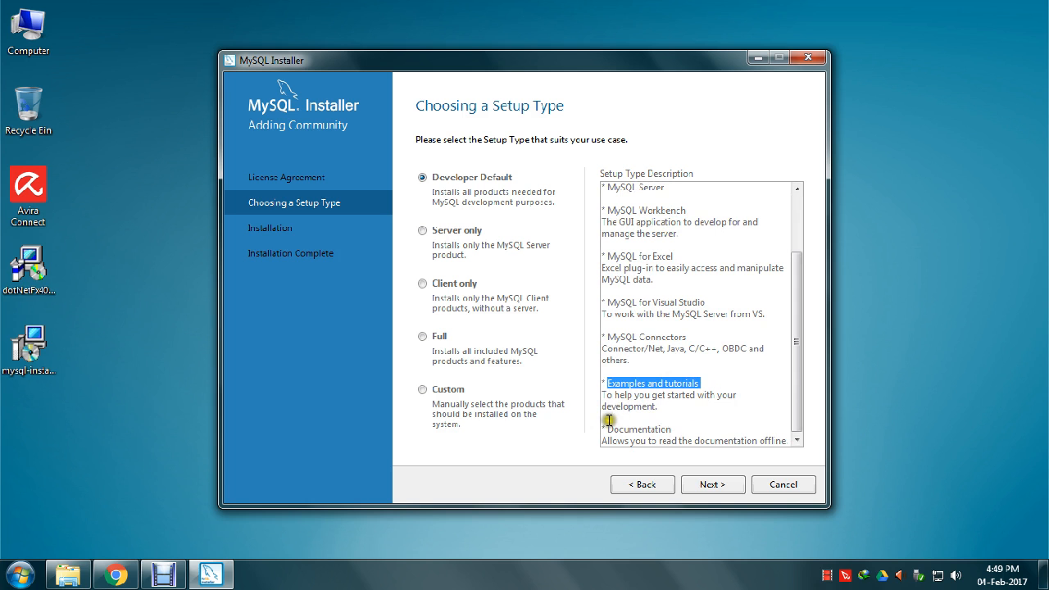
left_click_drag(607, 429, 706, 426)
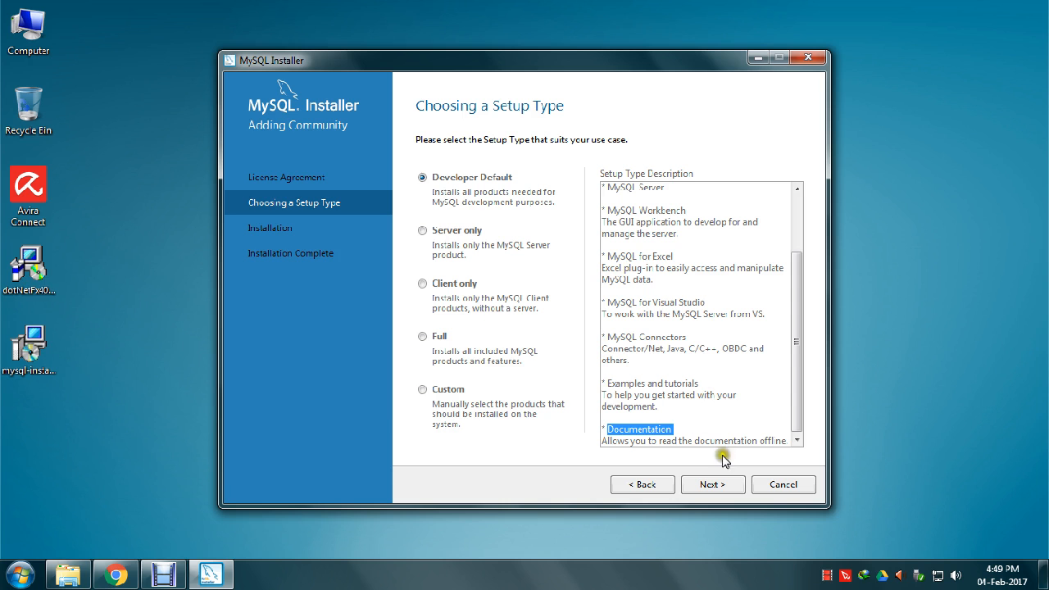
left_click(715, 484)
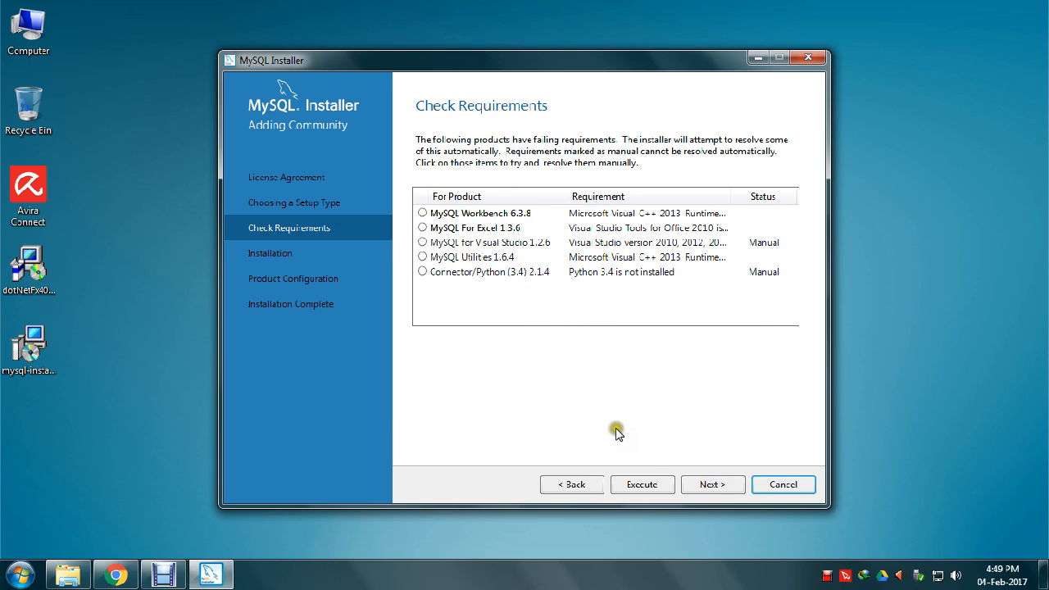
- Execute the Check Requirements page so the installer fixes the five failing products
left_click(649, 486)
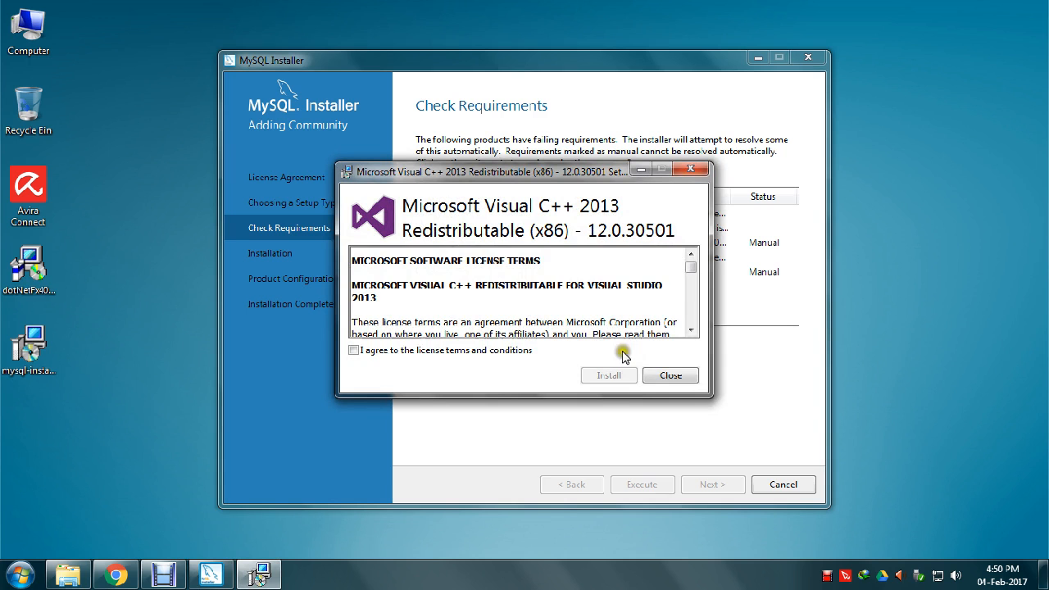
- Agree to the Visual C++ 2013 x86 redistributable license, install it, and close setup
left_click(373, 353)
left_click(600, 378)
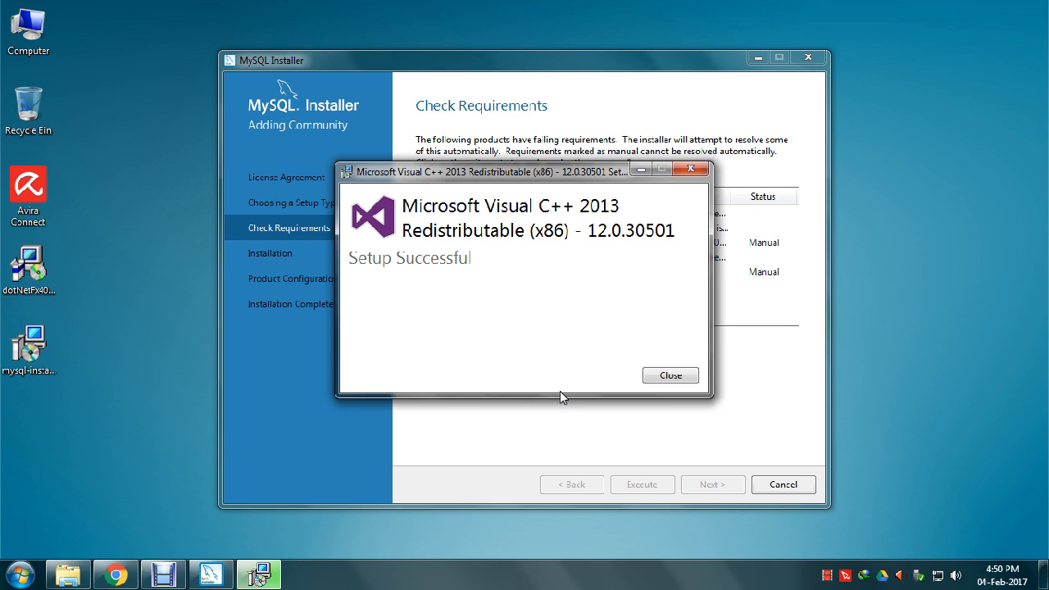
left_click(687, 374)
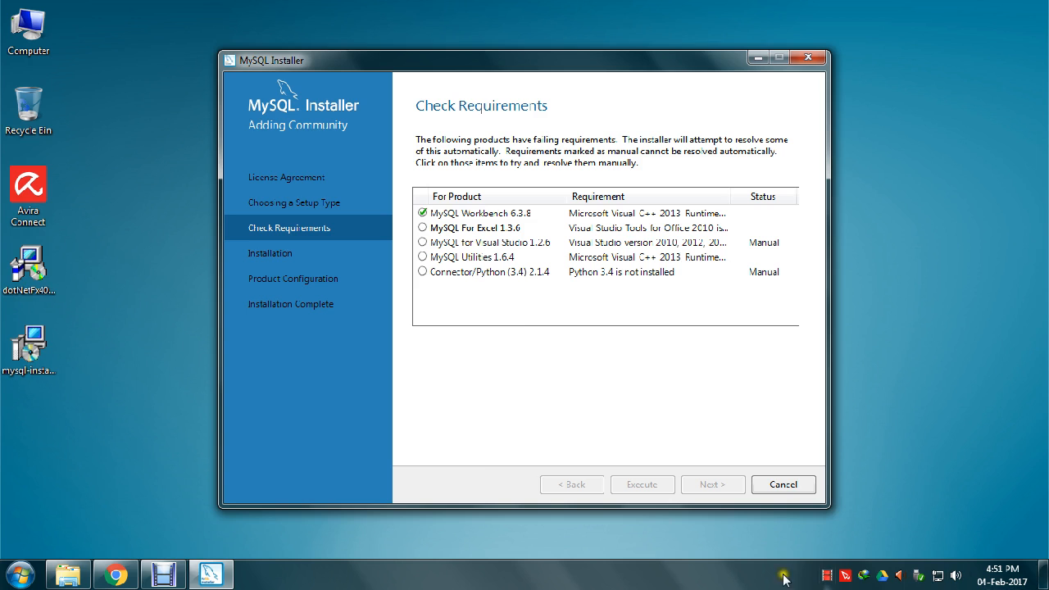
- Check MySQL For Excel's requirement, then accept and install the Office Runtime 2010
right_click(829, 576)
left_click(840, 529)
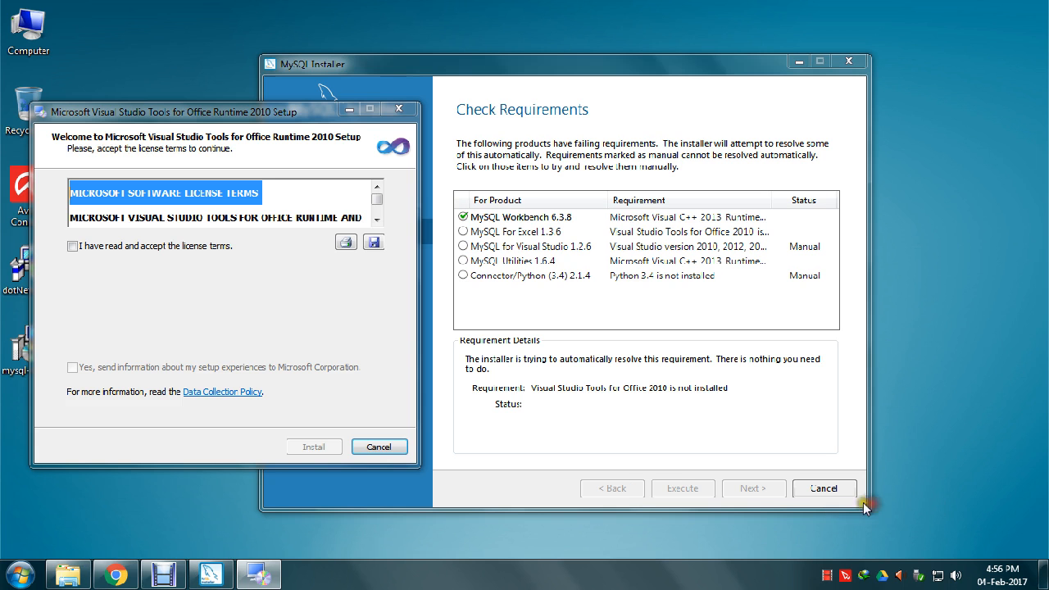
left_click(502, 233)
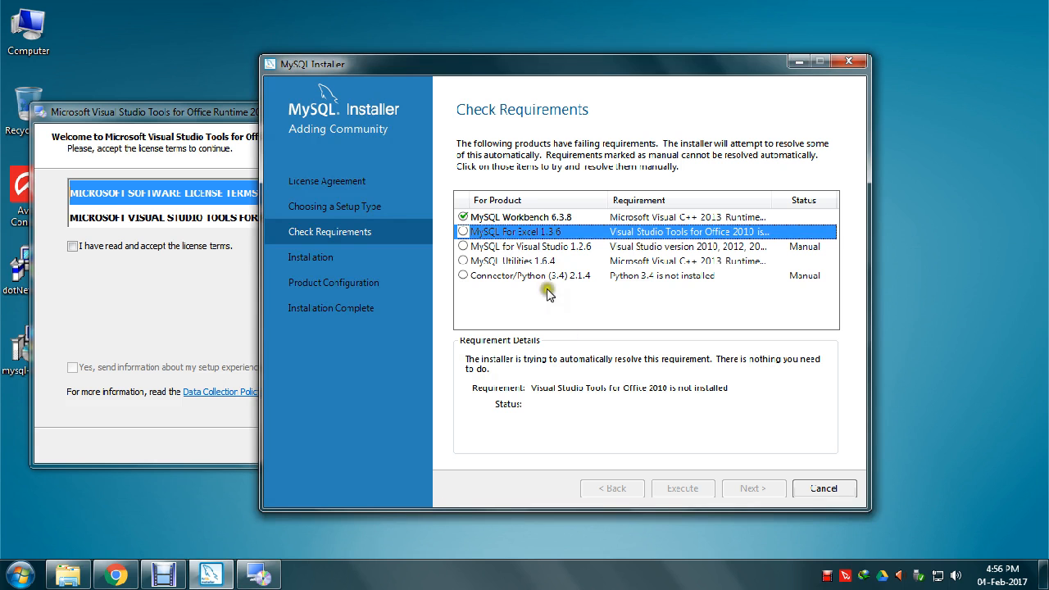
left_click(184, 302)
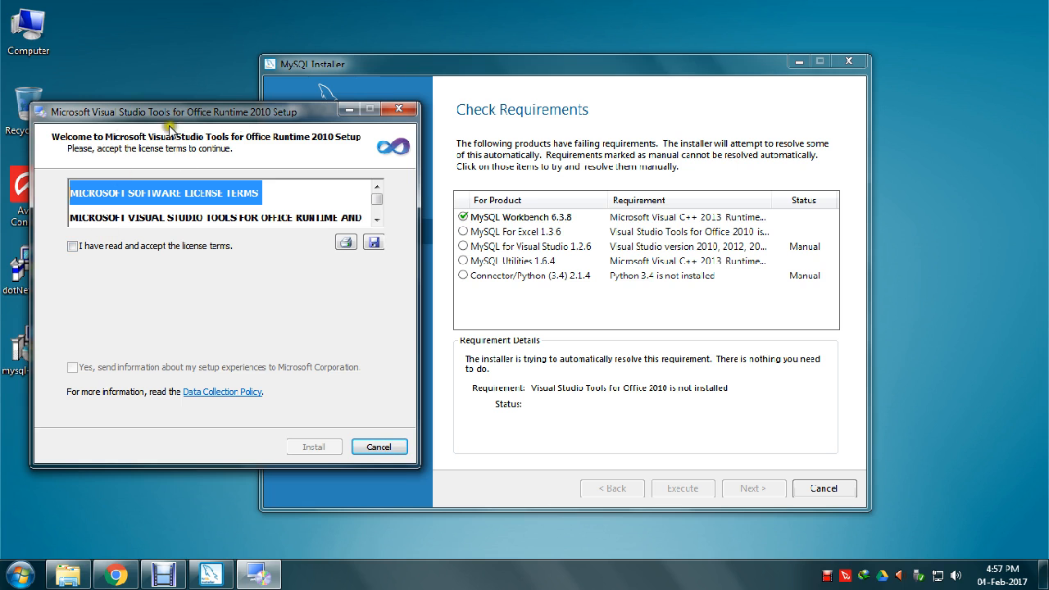
left_click(119, 248)
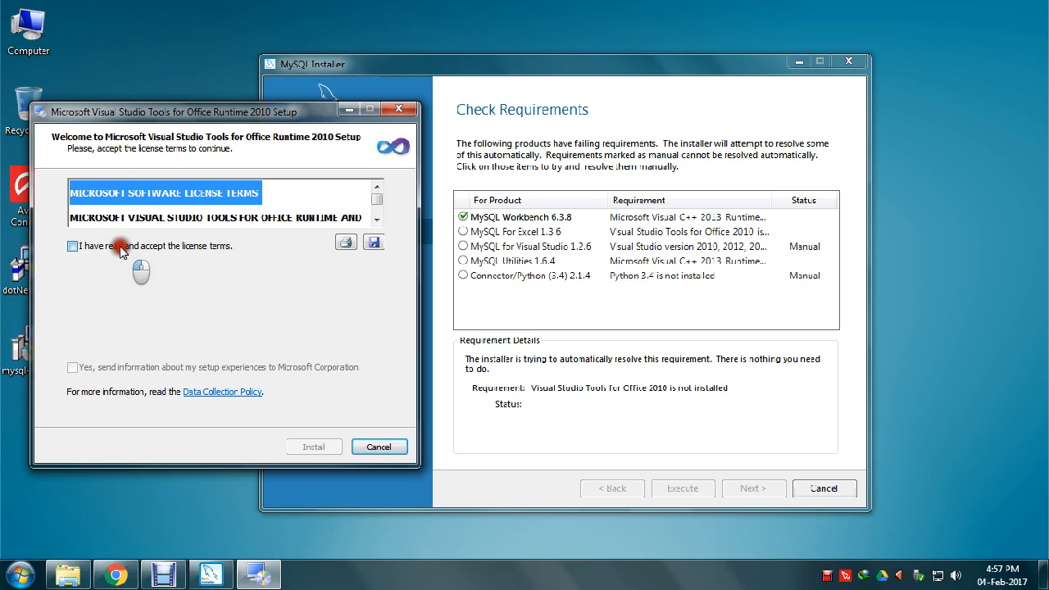
left_click(310, 448)
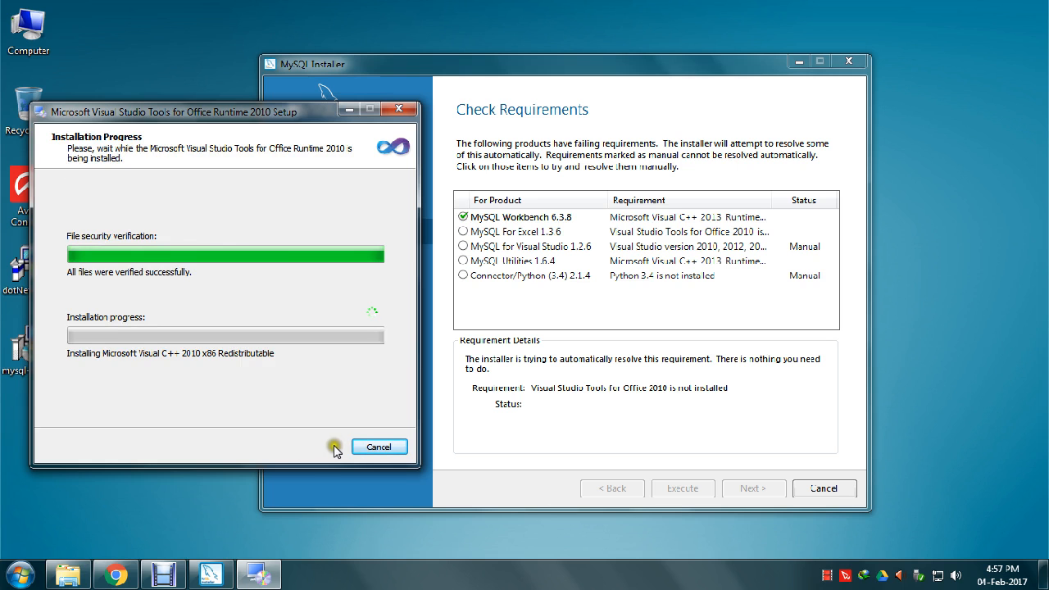
right_click(828, 578)
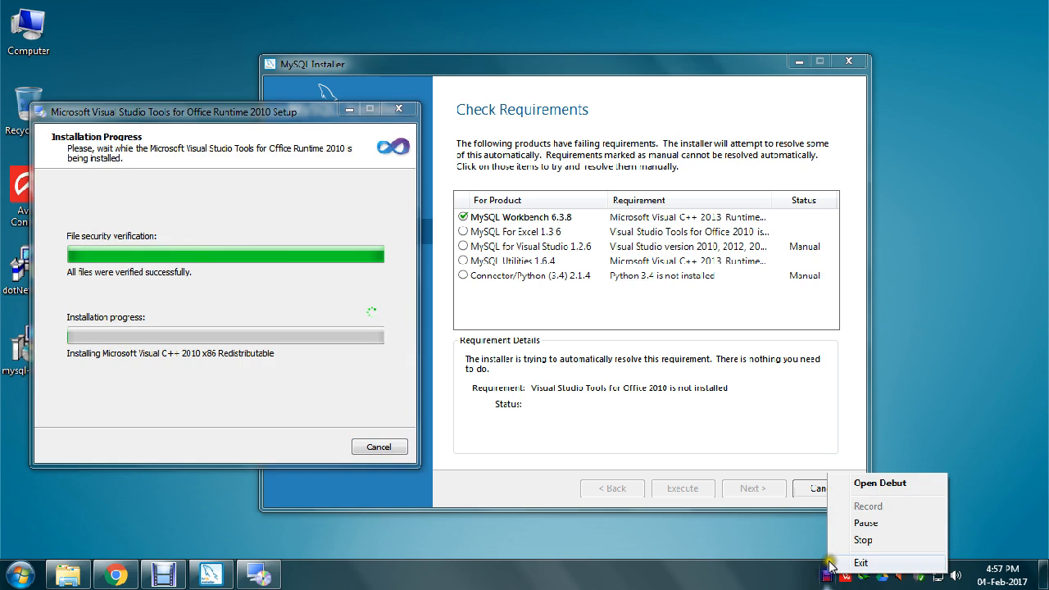
left_click(860, 525)
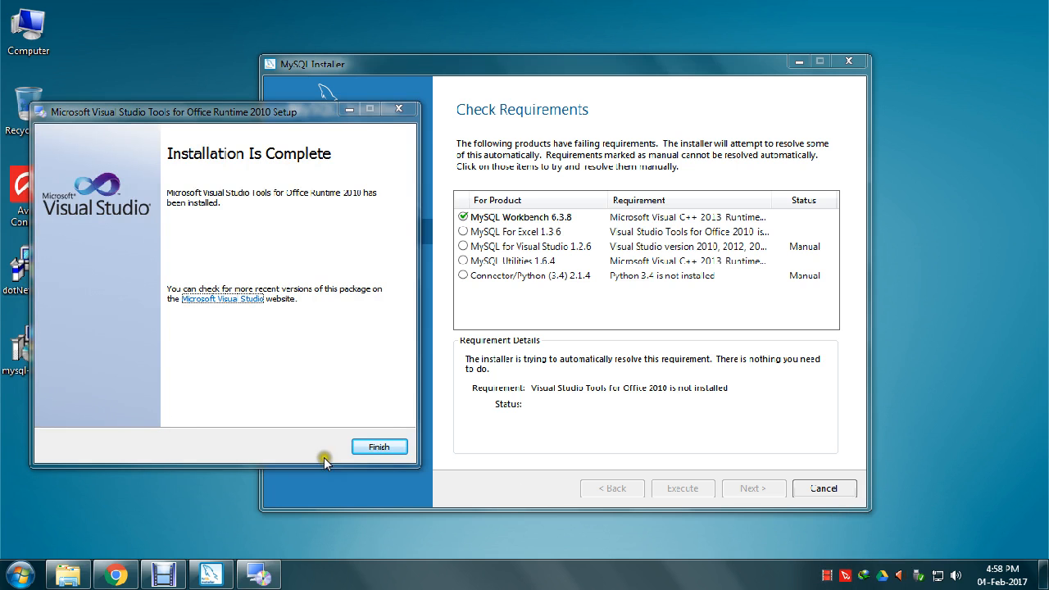
- Finish the Office runtime setup and view MySQL for Visual Studio, Utilities and Connector/Python requirements
left_click(361, 447)
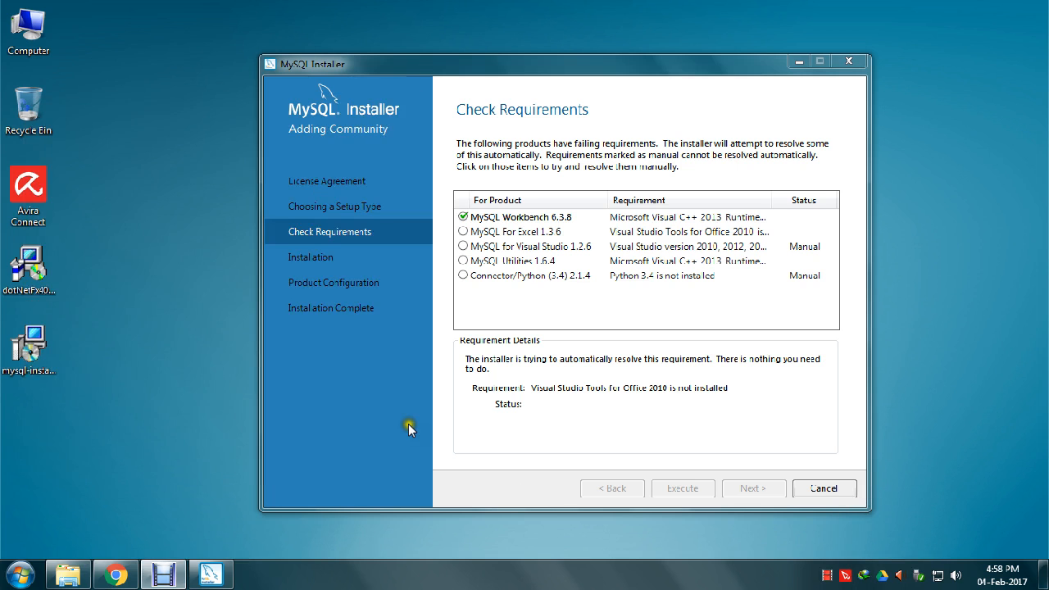
left_click(481, 249)
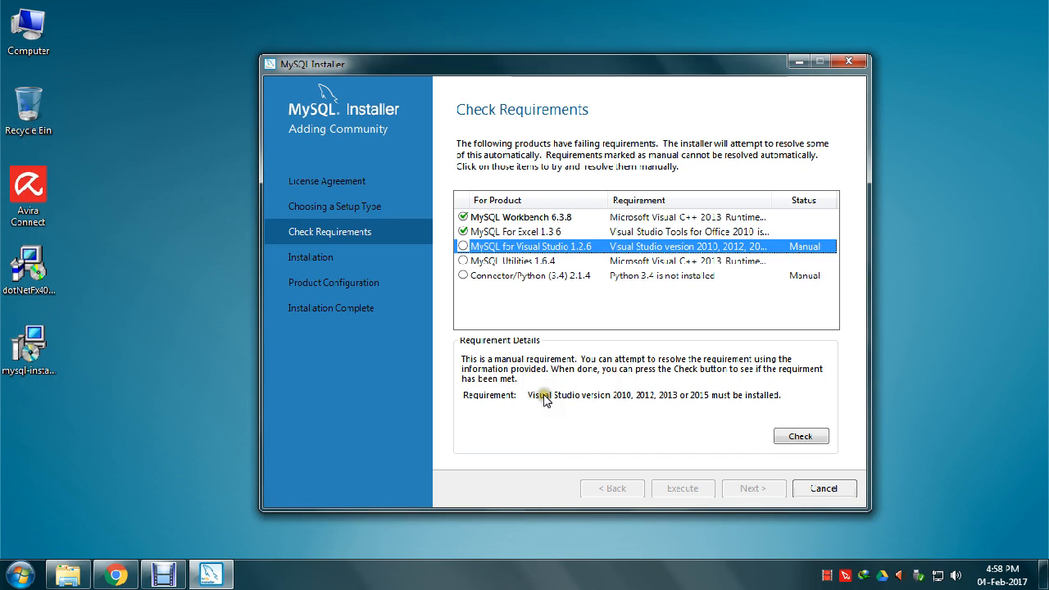
left_click(578, 398)
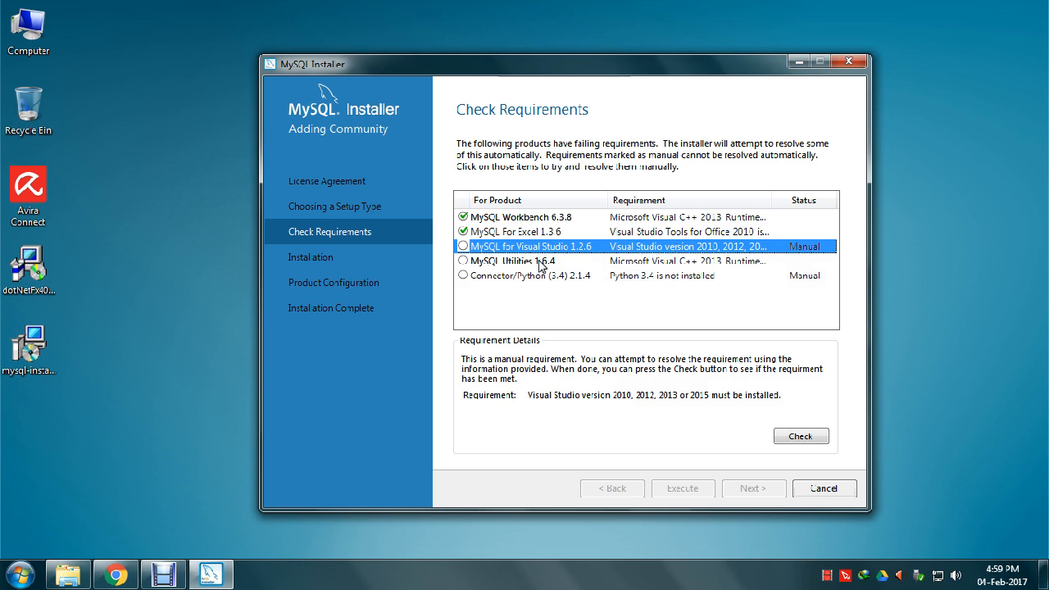
left_click(473, 261)
left_click(494, 275)
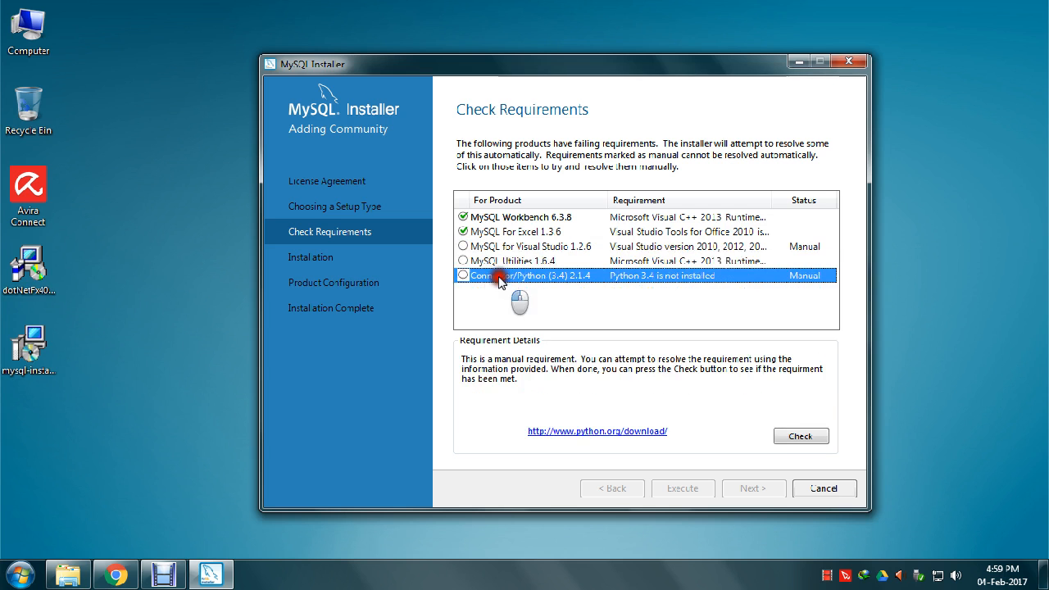
- Recheck each remaining product's details, confirming Connector/Python needs Python 3.4
right_click(824, 579)
left_click(845, 527)
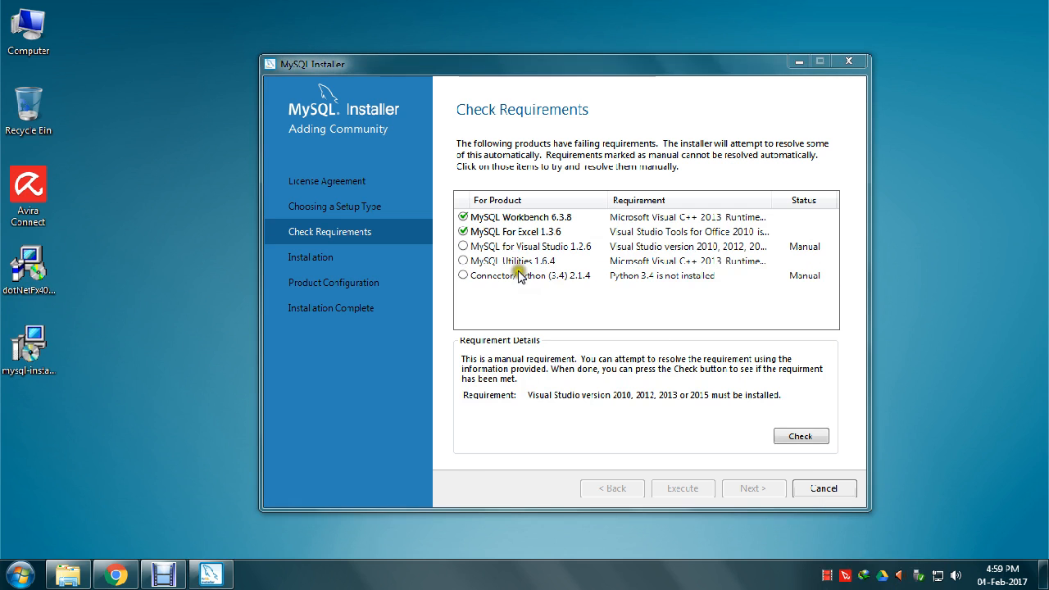
left_click(517, 246)
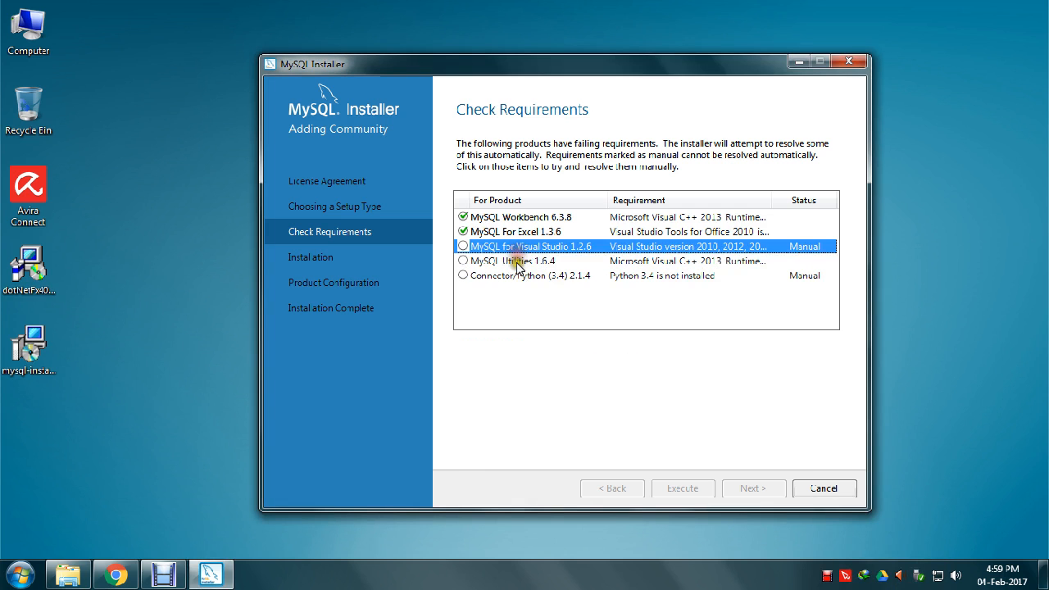
left_click(515, 261)
left_click(518, 276)
left_click(519, 261)
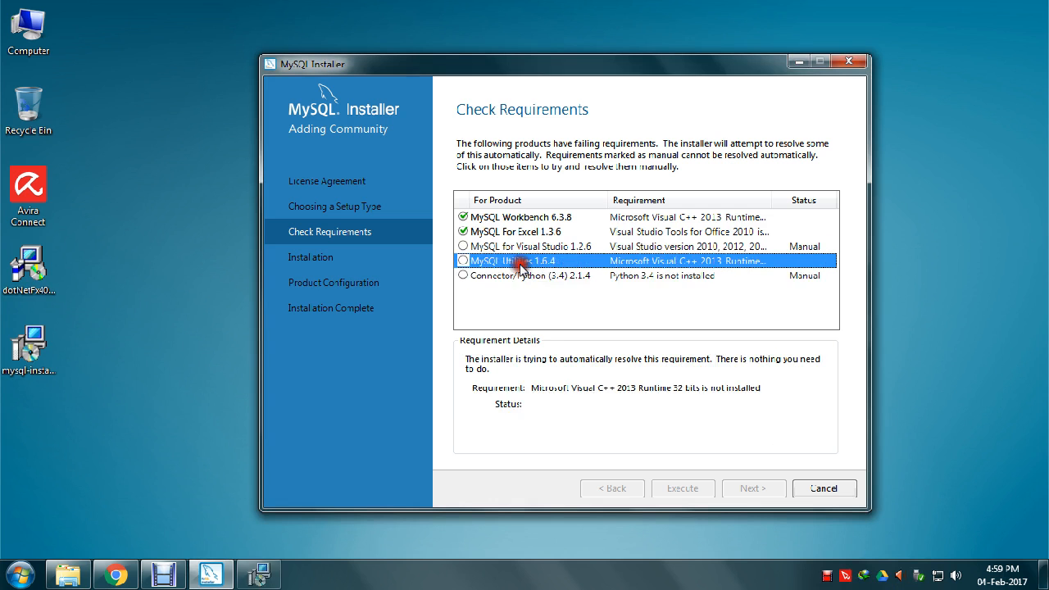
left_click(522, 247)
left_click(519, 275)
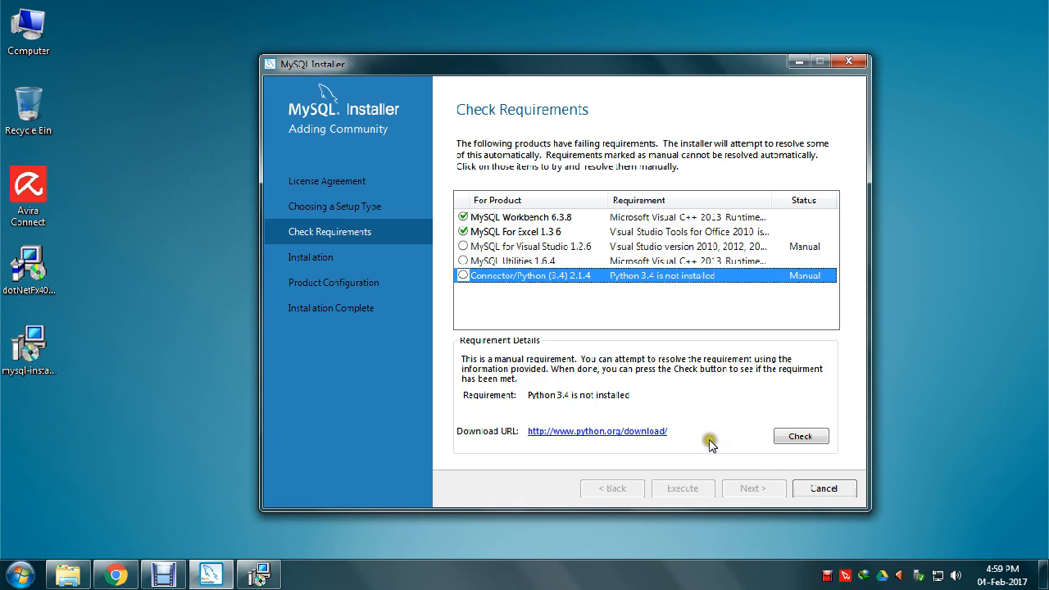
left_click(358, 337)
- Cancel the Visual C++ 2013 setup unchanged so MySQL Utilities 1.6.4's requirement is marked met
left_click(277, 576)
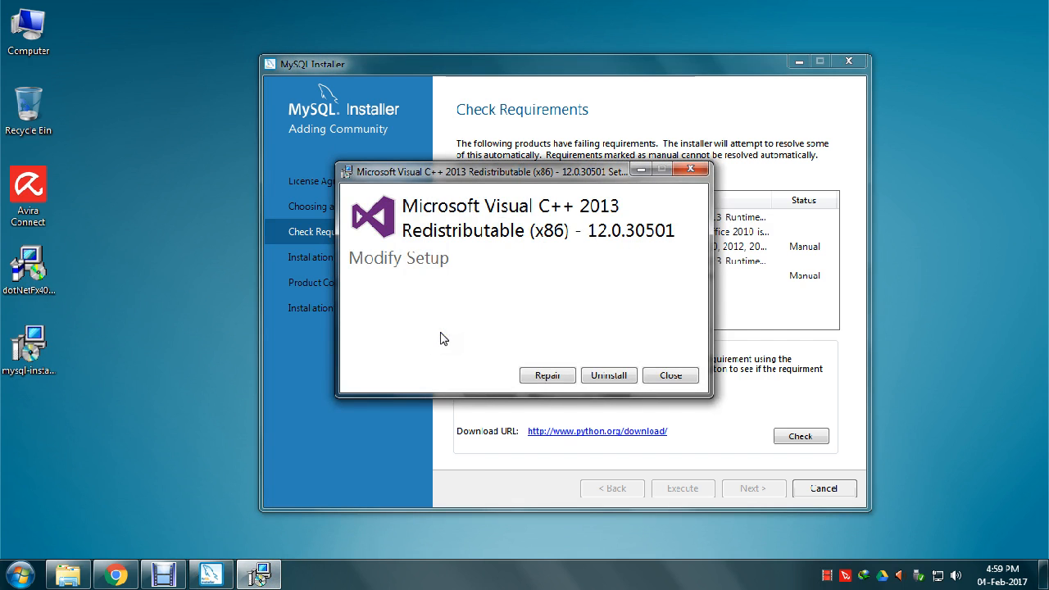
left_click(404, 260)
left_click(675, 373)
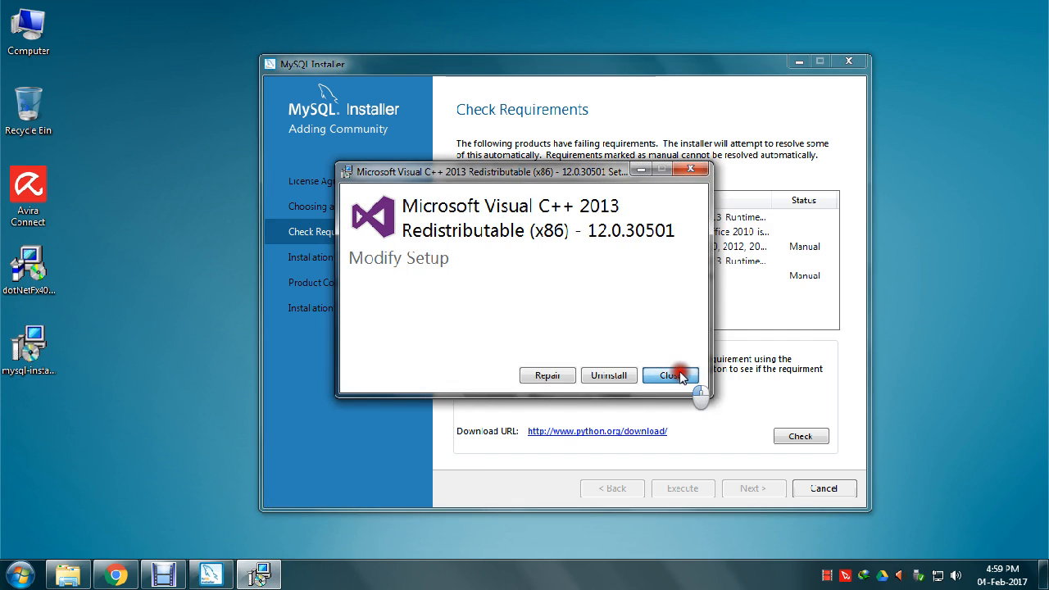
left_click(534, 338)
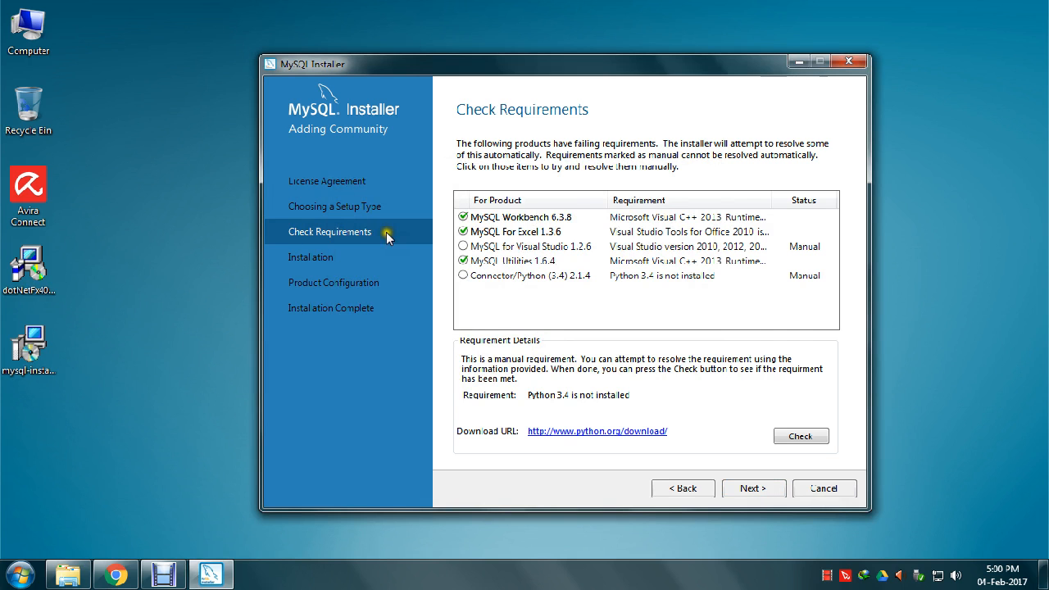
- Proceed past the unmet requirements and review the products queued for installation, including Server 5.7.17
left_click(751, 485)
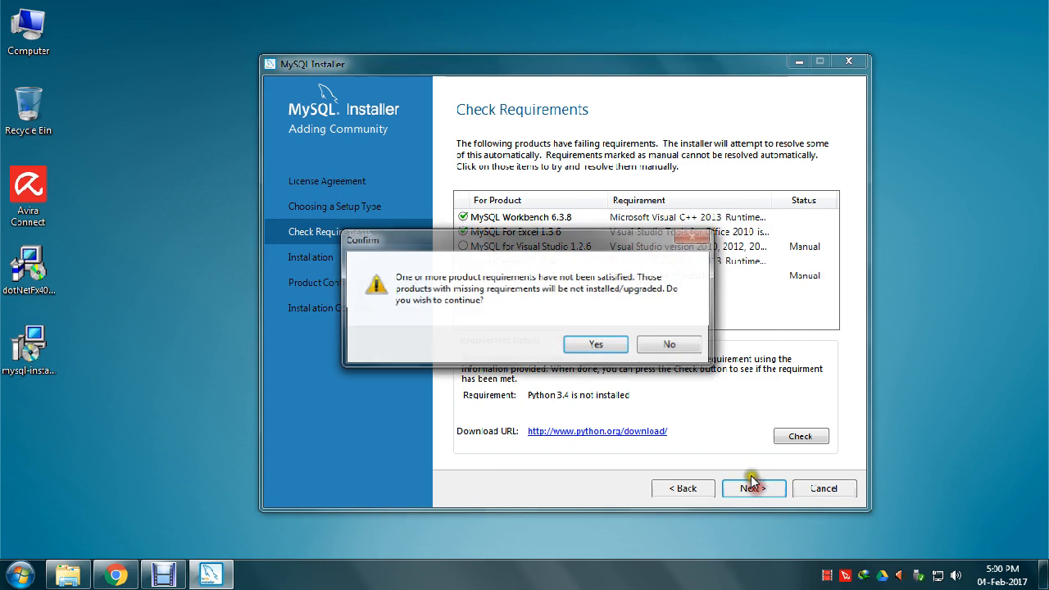
left_click(589, 348)
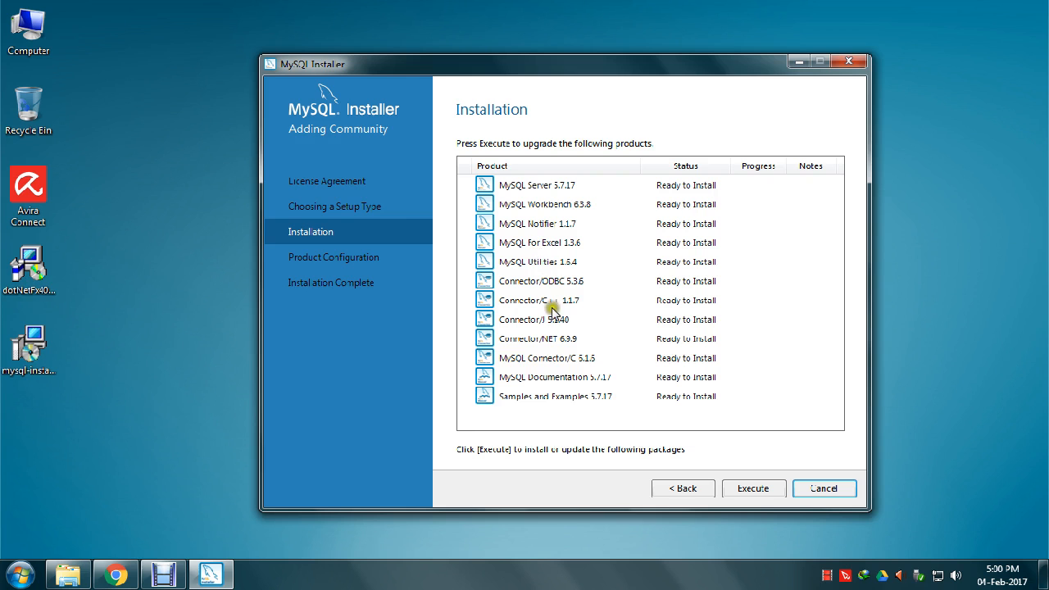
left_click(536, 187)
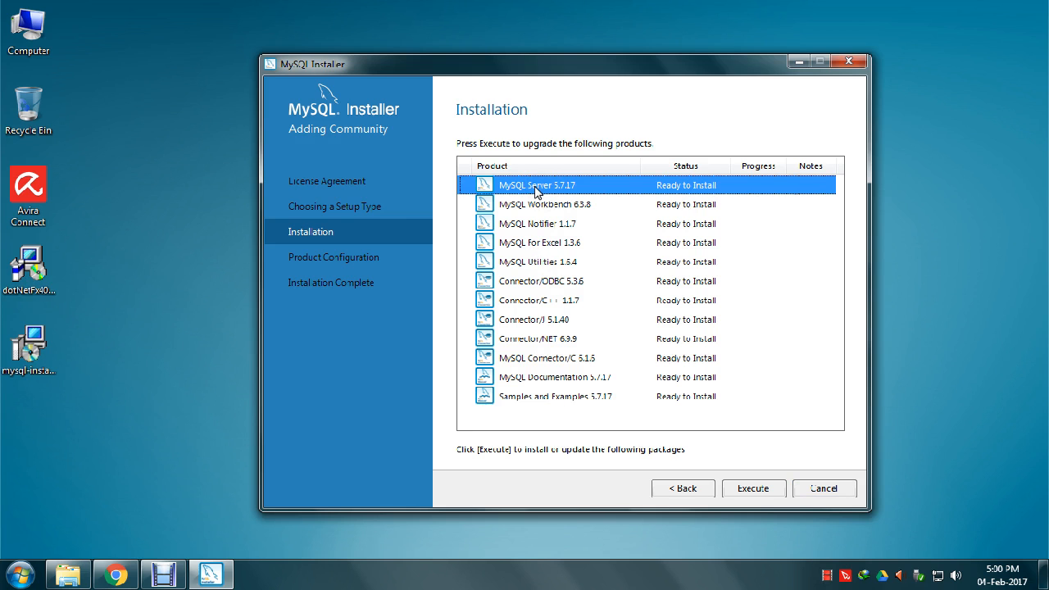
left_click(534, 205)
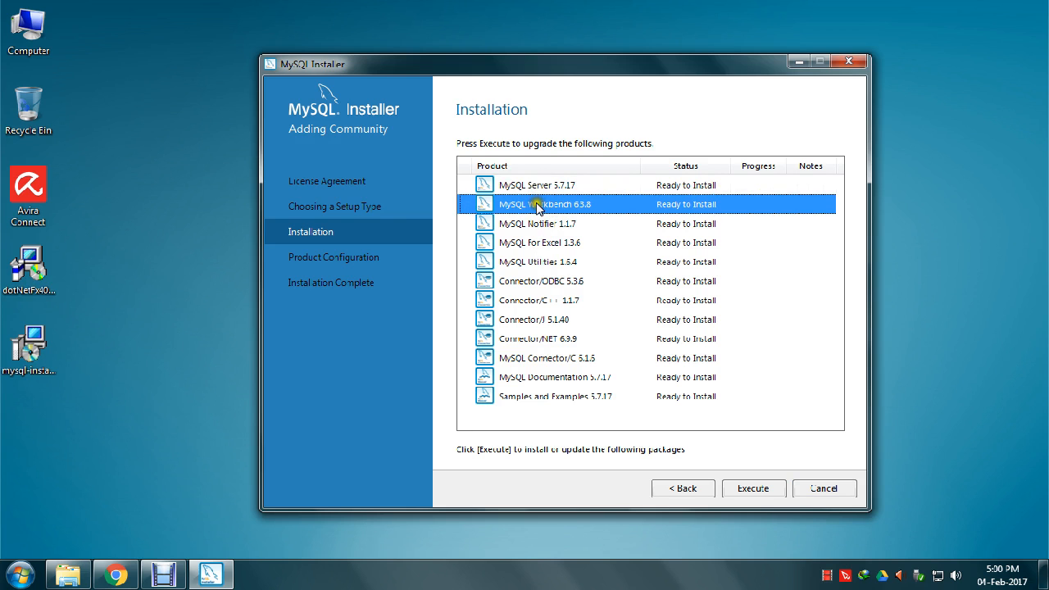
left_click(534, 186)
left_click(538, 205)
left_click(539, 188)
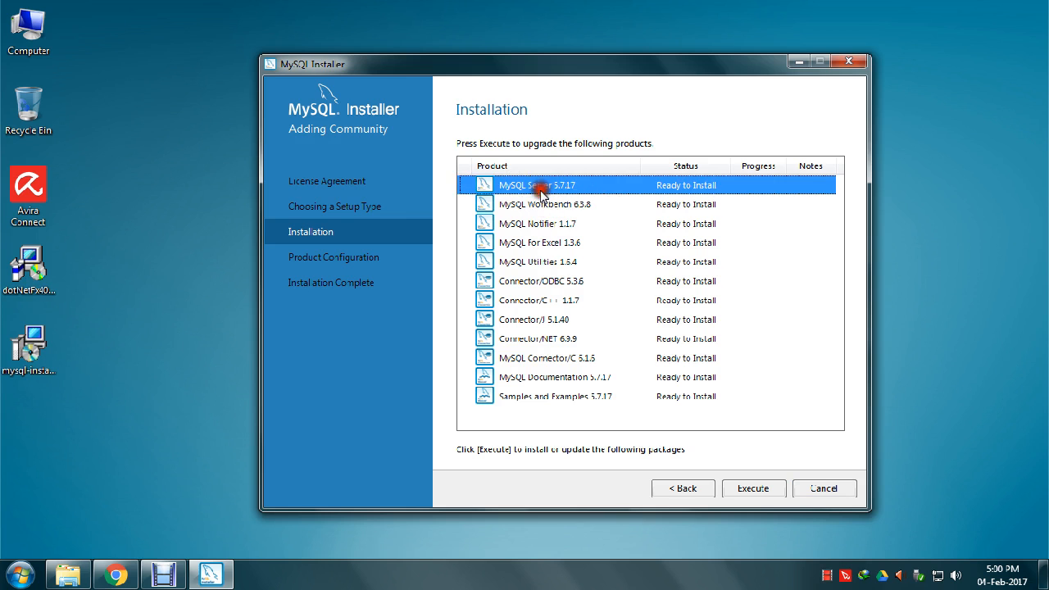
left_click(540, 217)
left_click(536, 188)
- Install all listed products until each one, Server 5.7.17 through Samples and Examples, shows Complete
left_click(737, 488)
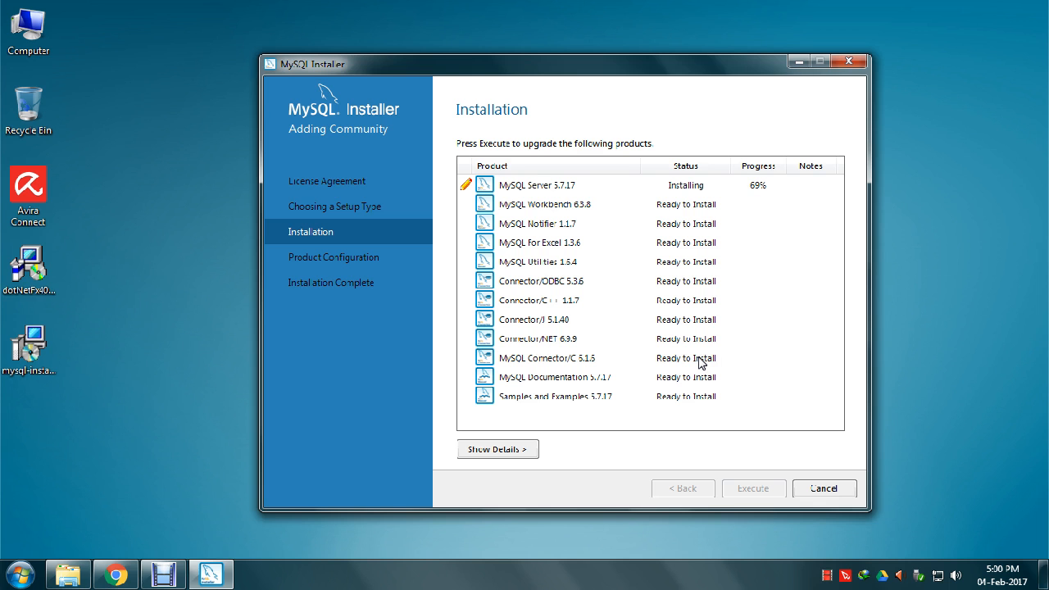
right_click(829, 576)
left_click(841, 524)
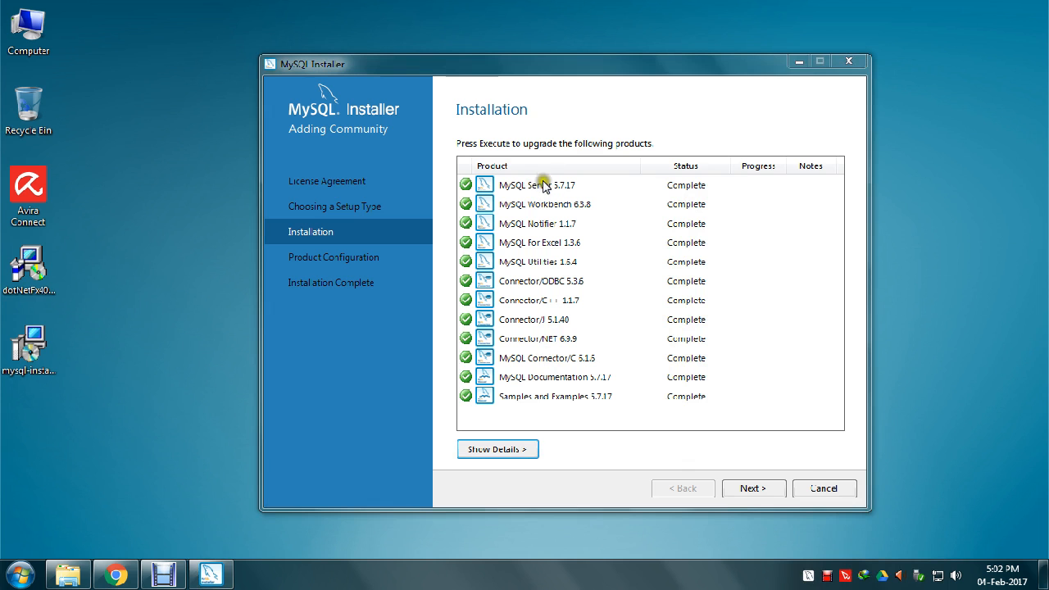
- Advance to MySQL Server 5.7.17's Type and Networking configuration page
left_click(741, 489)
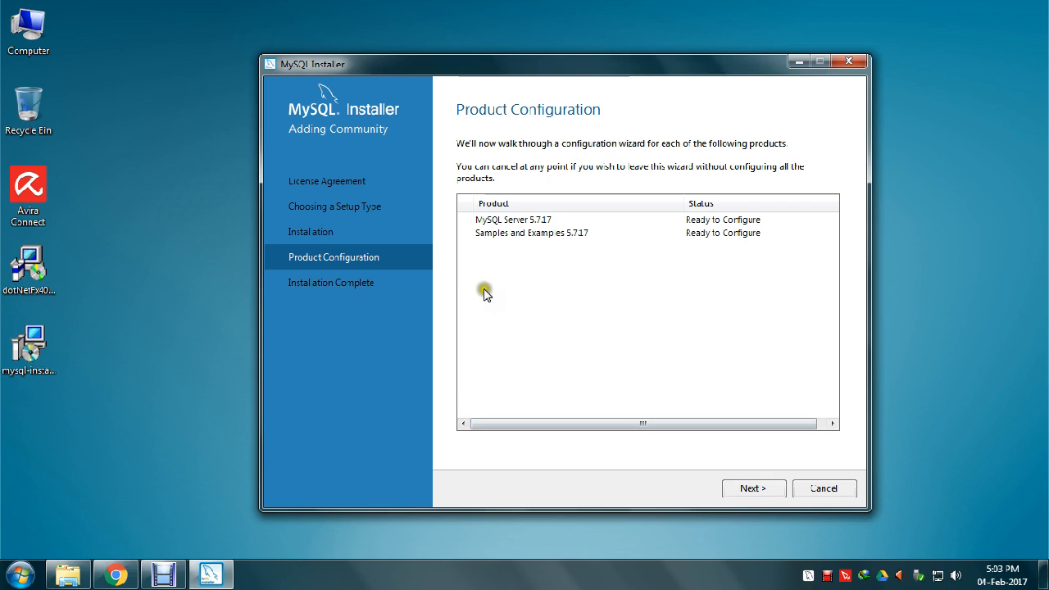
left_click(751, 487)
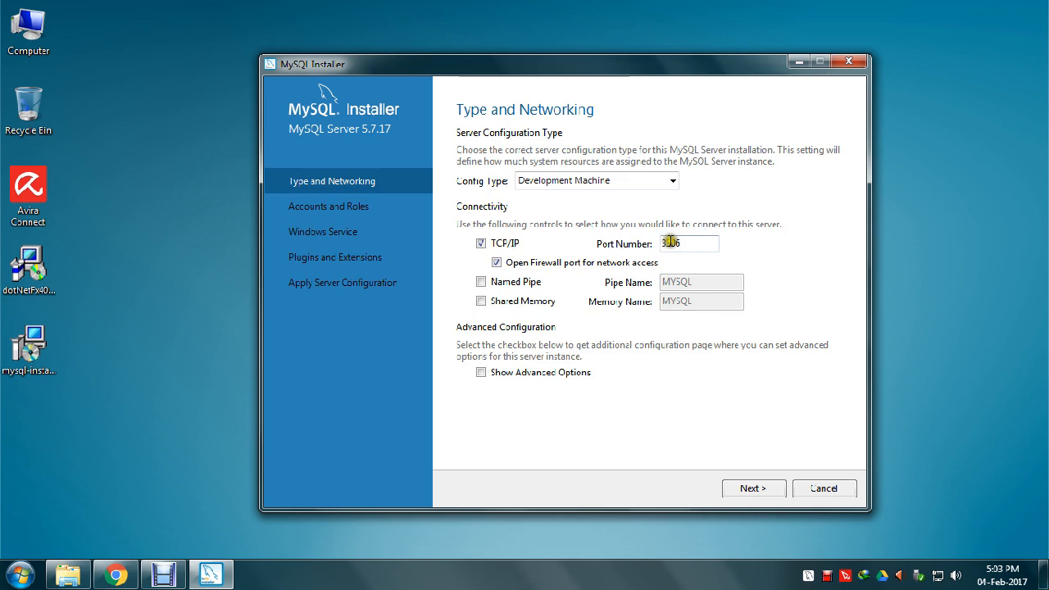
- Keep the Development Machine config type with TCP/IP port 3306 and continue to Accounts and Roles
left_click(686, 242)
left_click(680, 237)
left_click(742, 490)
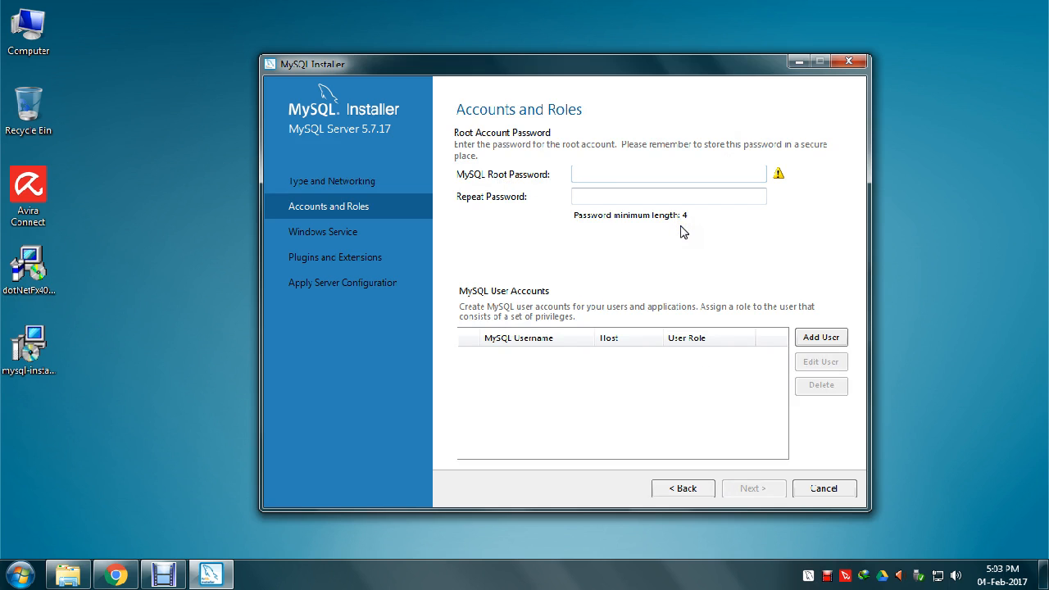
- Enter and repeat the root account password, then bring up the MySQL User Details form
type("34")
key("Tab")
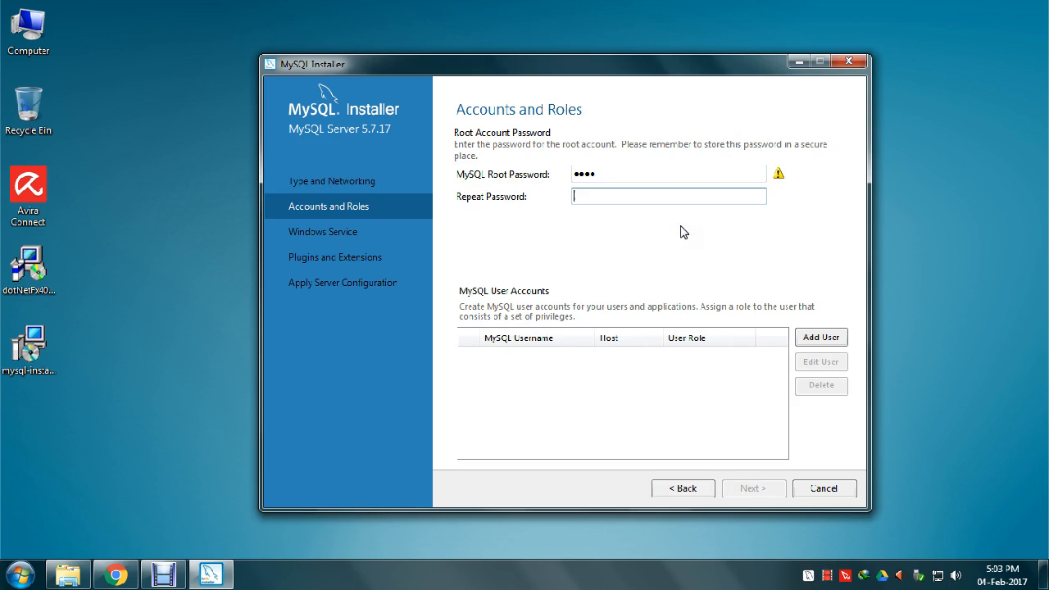
type("1234")
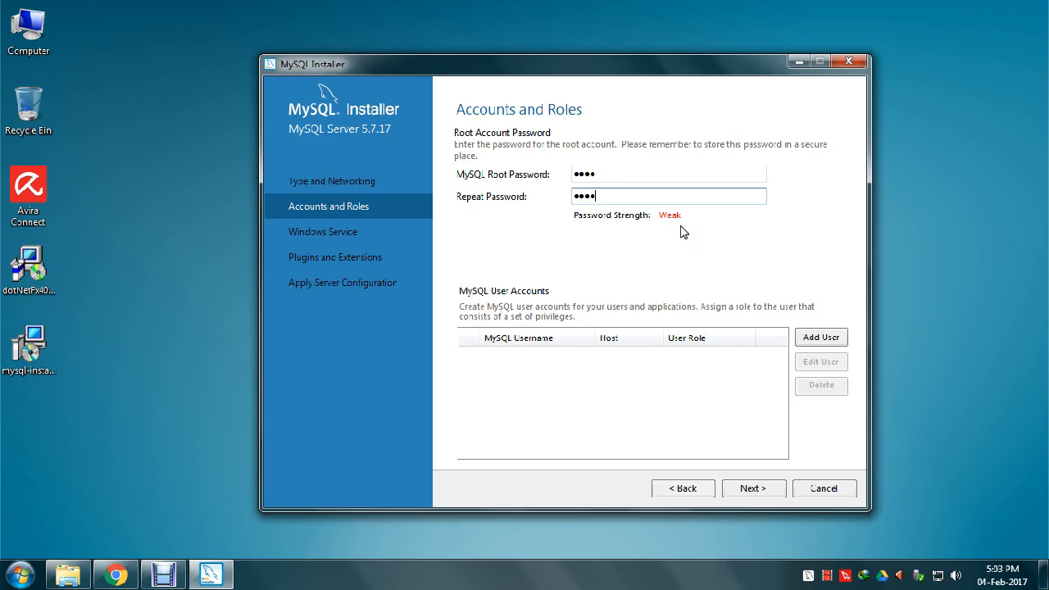
left_click(802, 341)
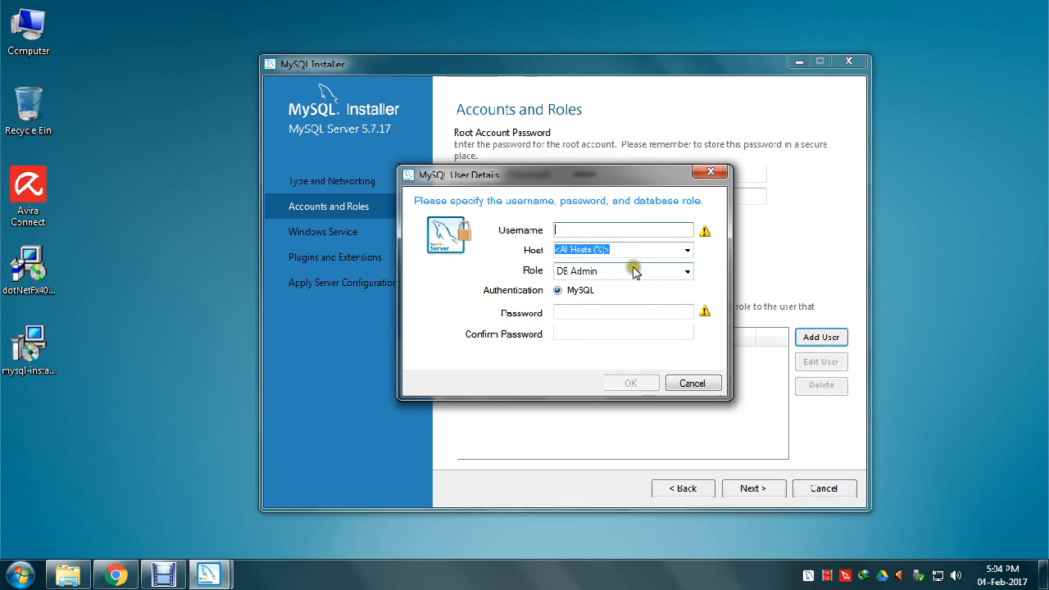
- Leave the role at DB Admin and cancel the MySQL User Details form without adding any user
left_click(689, 272)
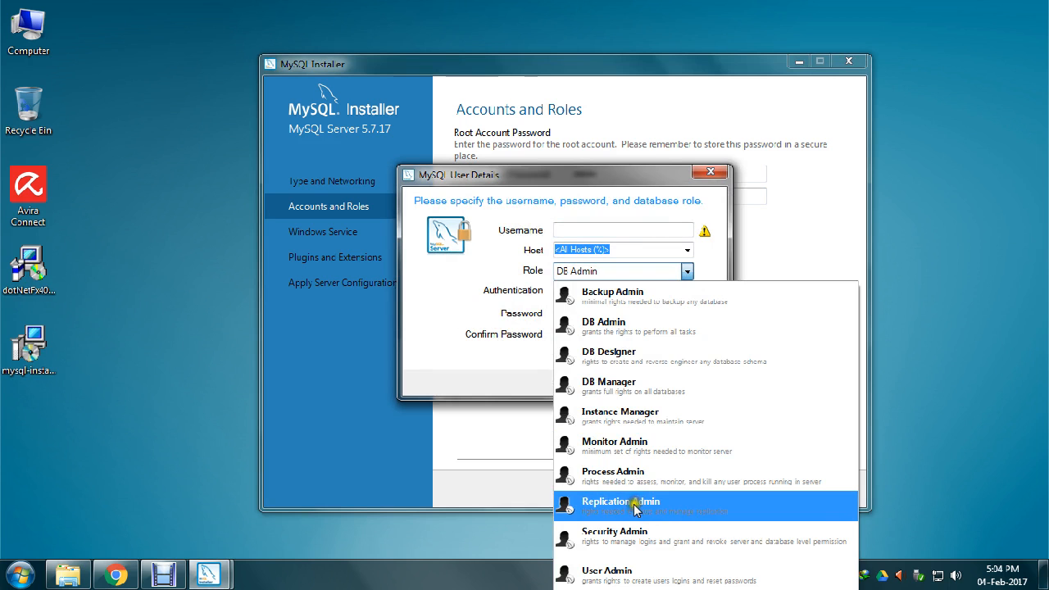
left_click(415, 219)
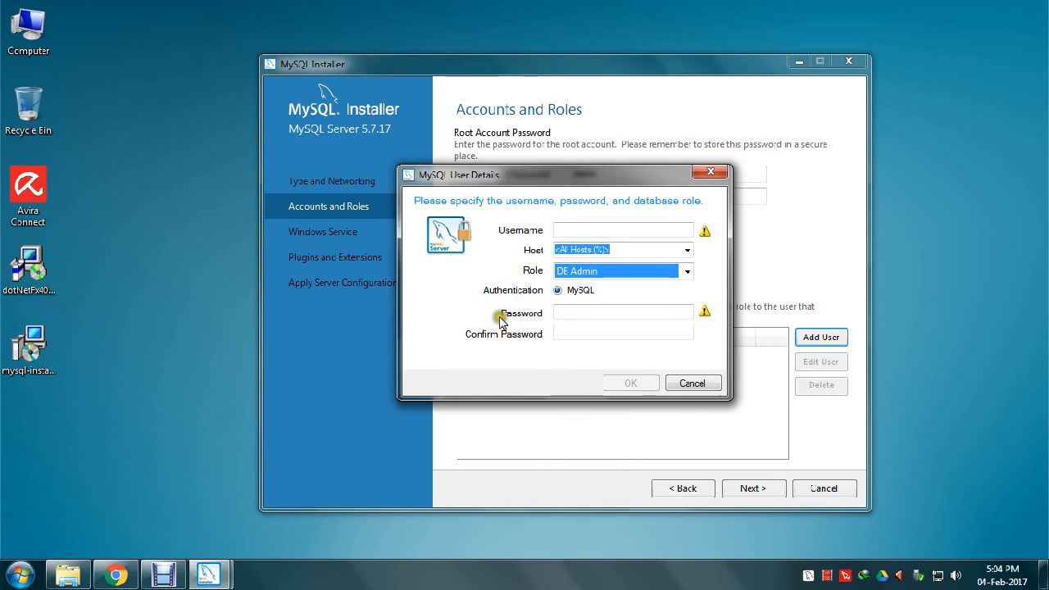
left_click(561, 313)
left_click(561, 334)
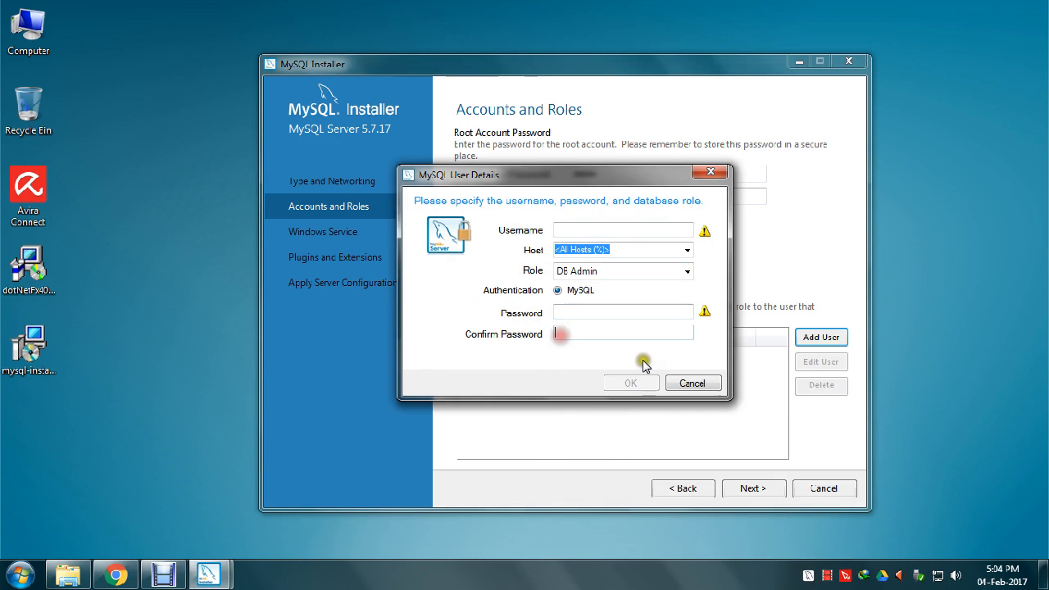
left_click(691, 383)
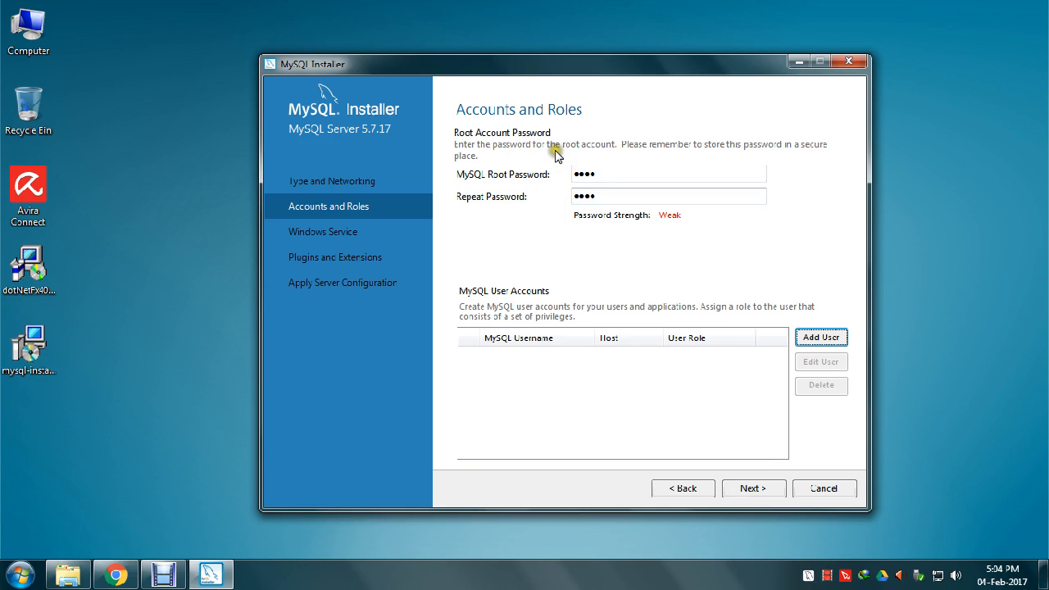
- Keep the MySQL57 service name and turn off starting the server at system startup
left_click(753, 489)
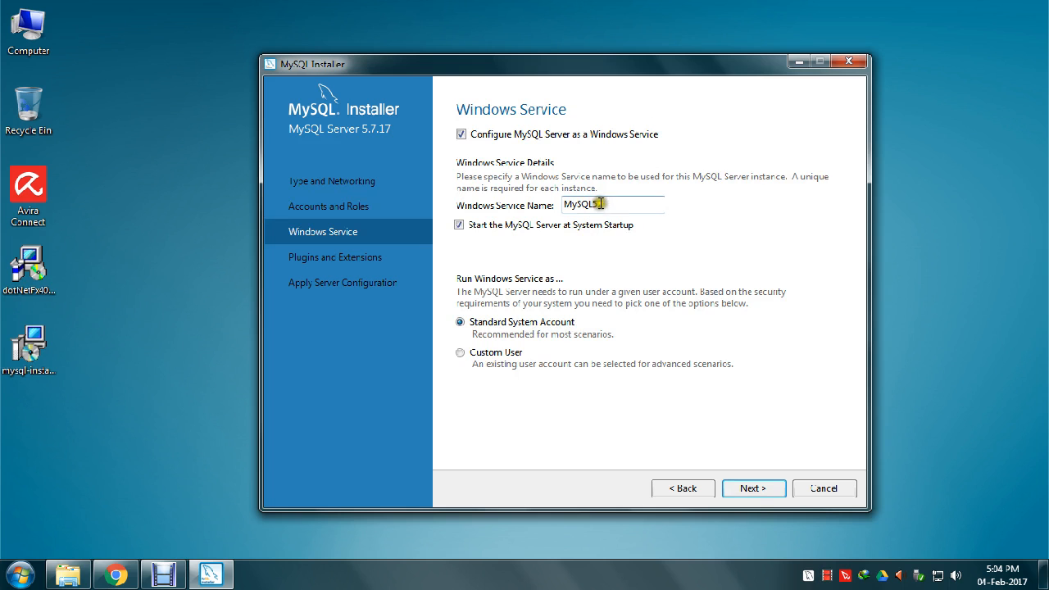
left_click_drag(619, 205, 565, 207)
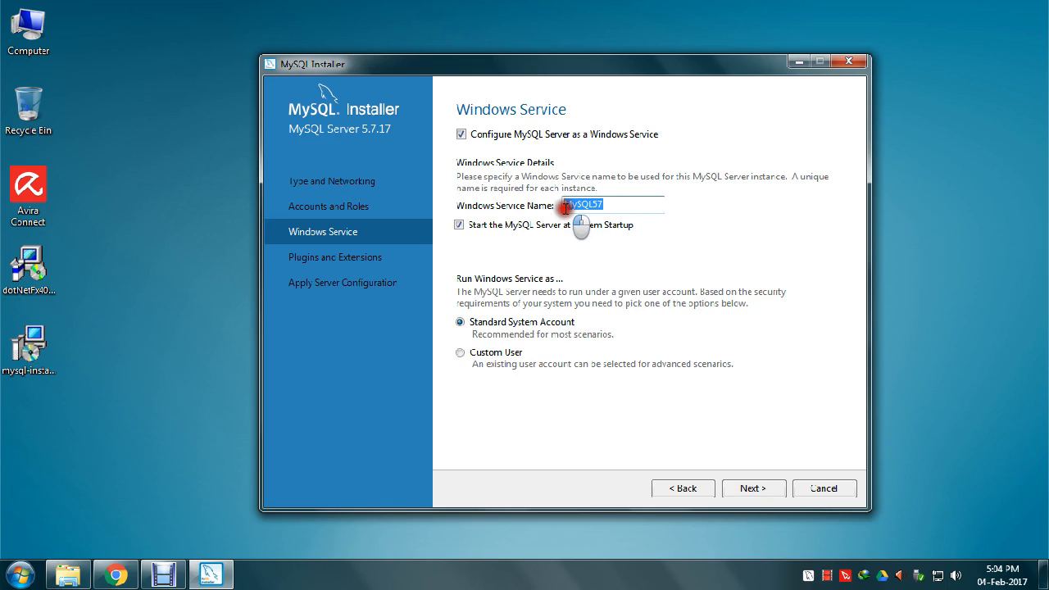
left_click(522, 227)
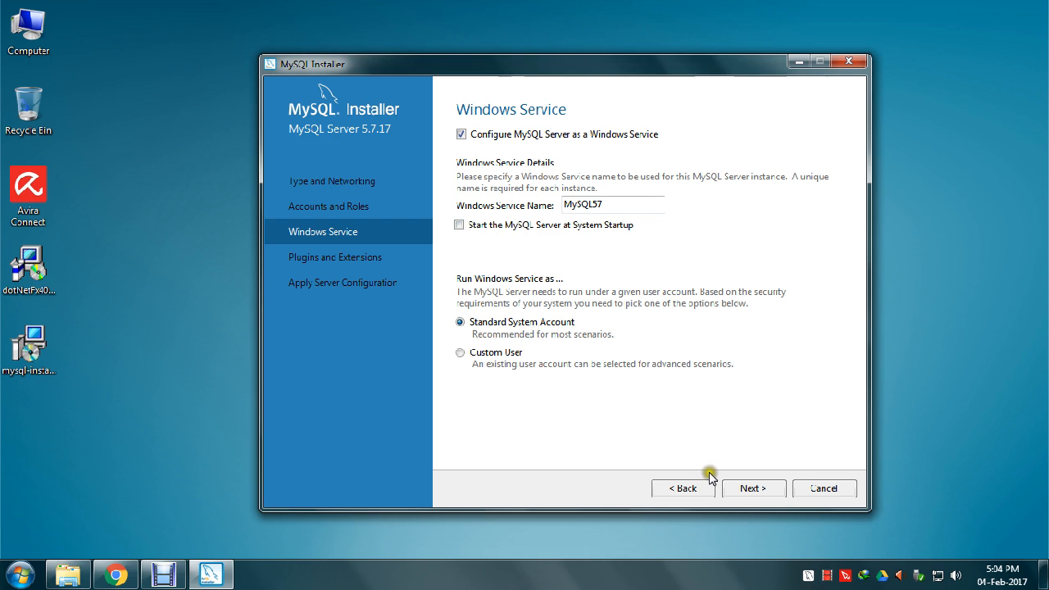
- Leave X Protocol disabled and proceed to the Apply Server Configuration page
left_click(754, 489)
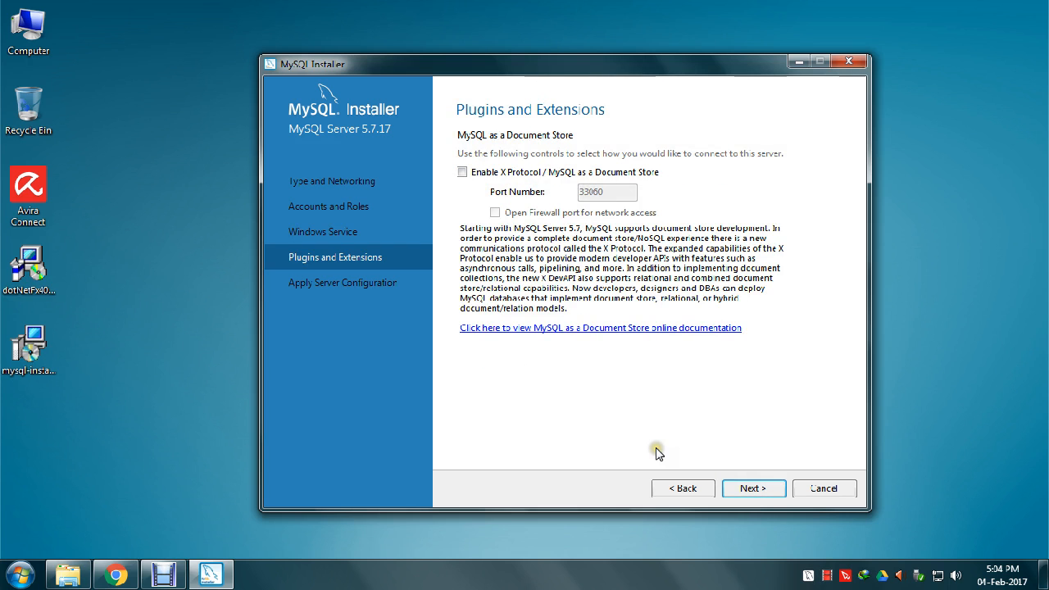
left_click(731, 489)
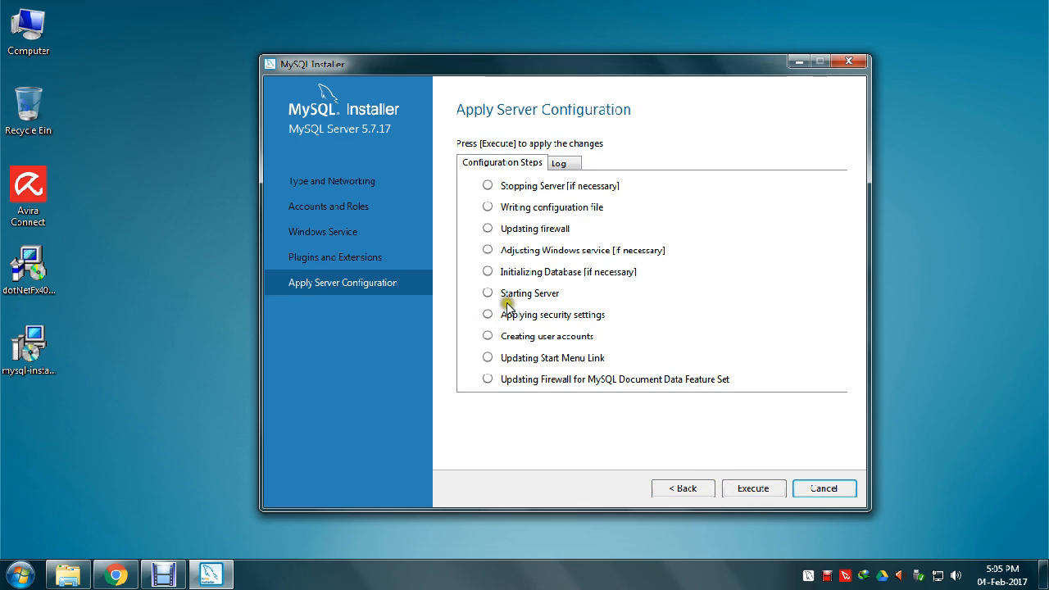
- Execute the server configuration and show the Notifier's Start controls for the stopped MySQL57 service
left_click(753, 491)
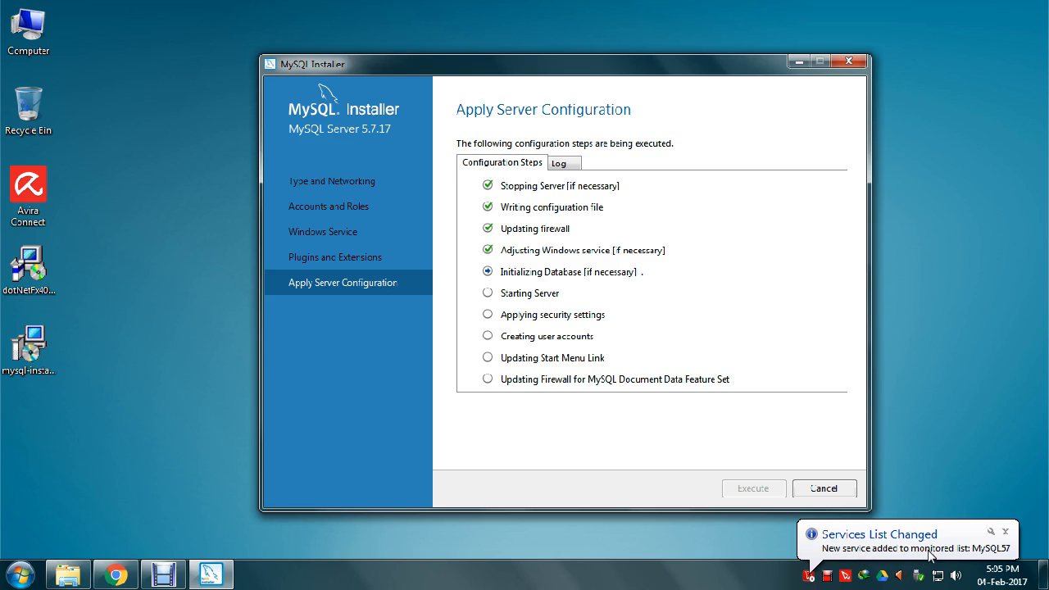
left_click(811, 578)
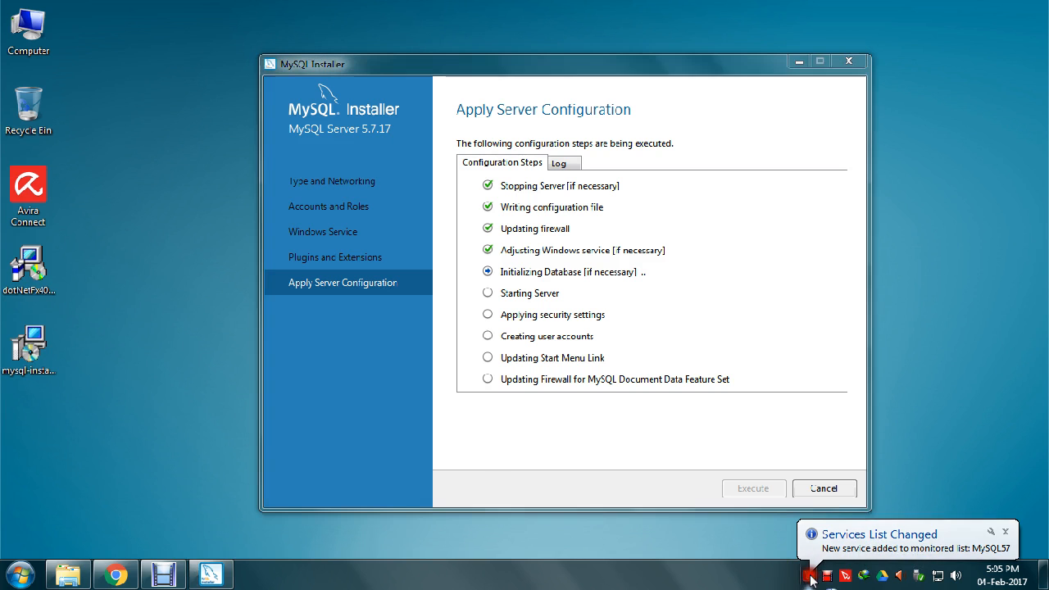
mouse_move(759, 526)
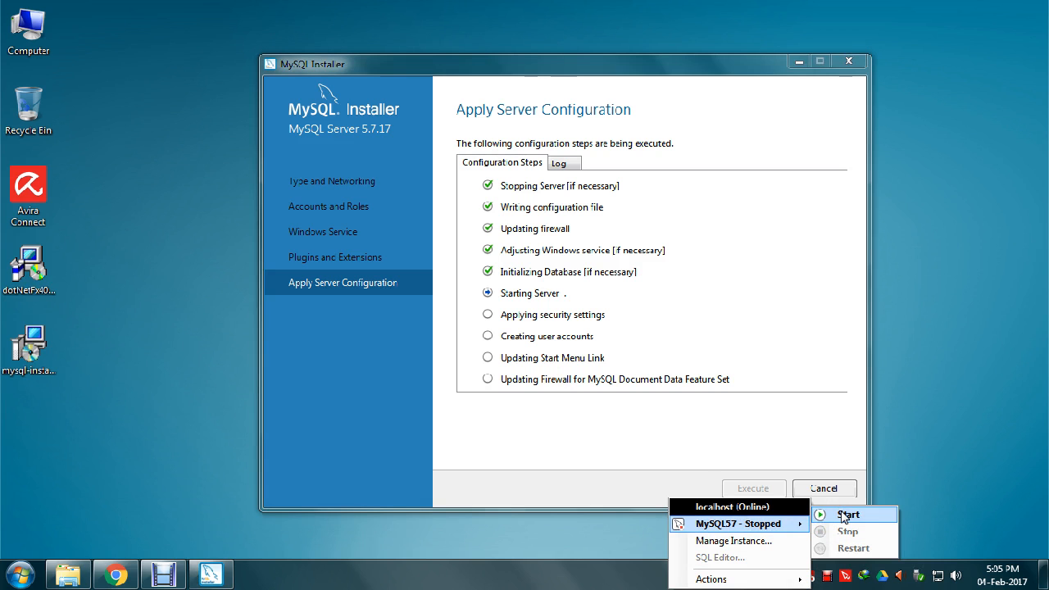
- Start the MySQL57 service from the Notifier, finish the configuration, and leave Product Configuration
left_click(740, 505)
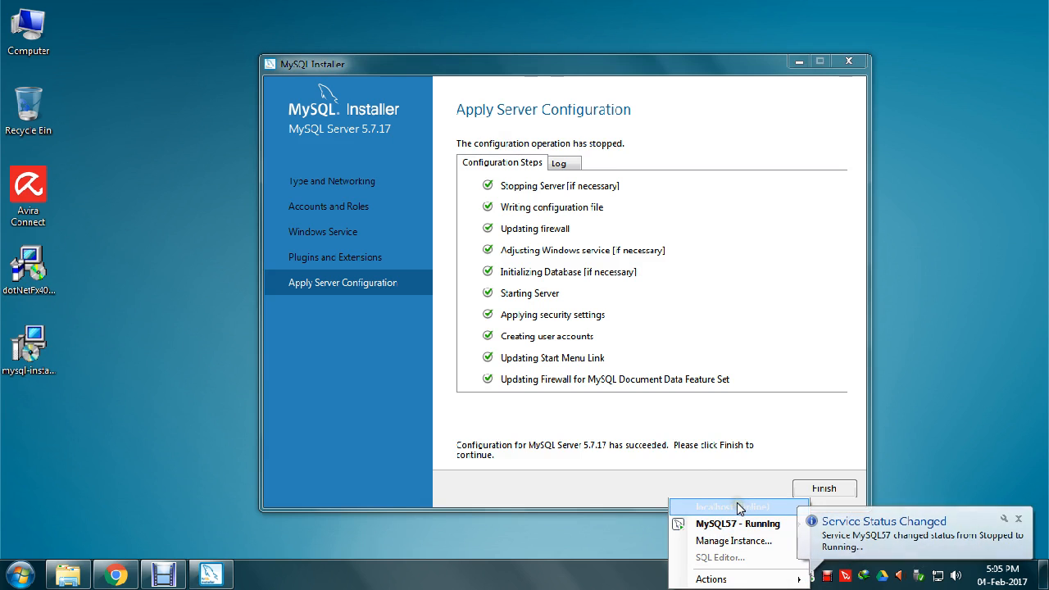
left_click(732, 509)
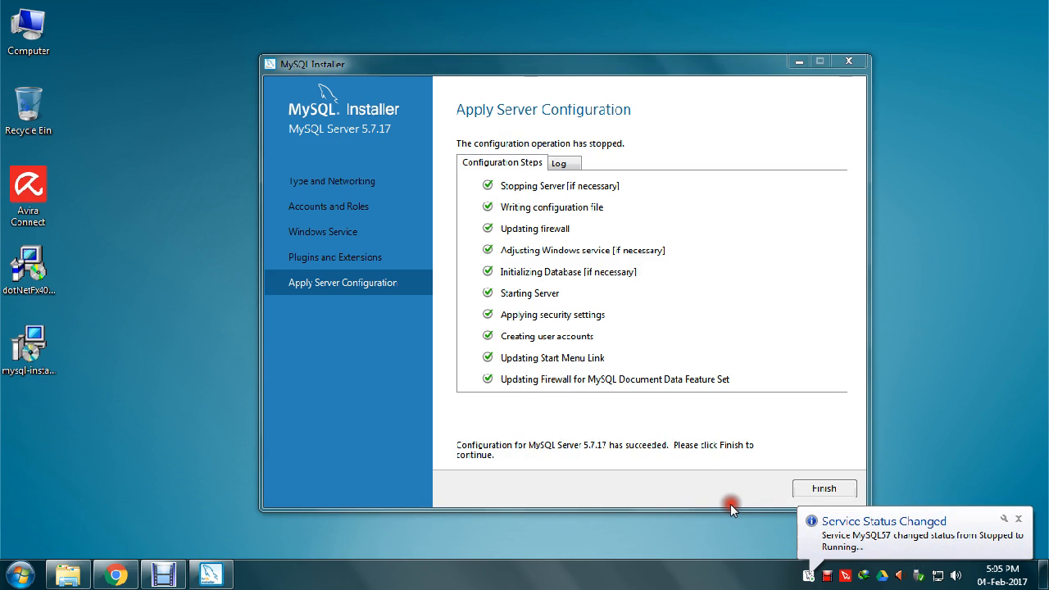
left_click(816, 489)
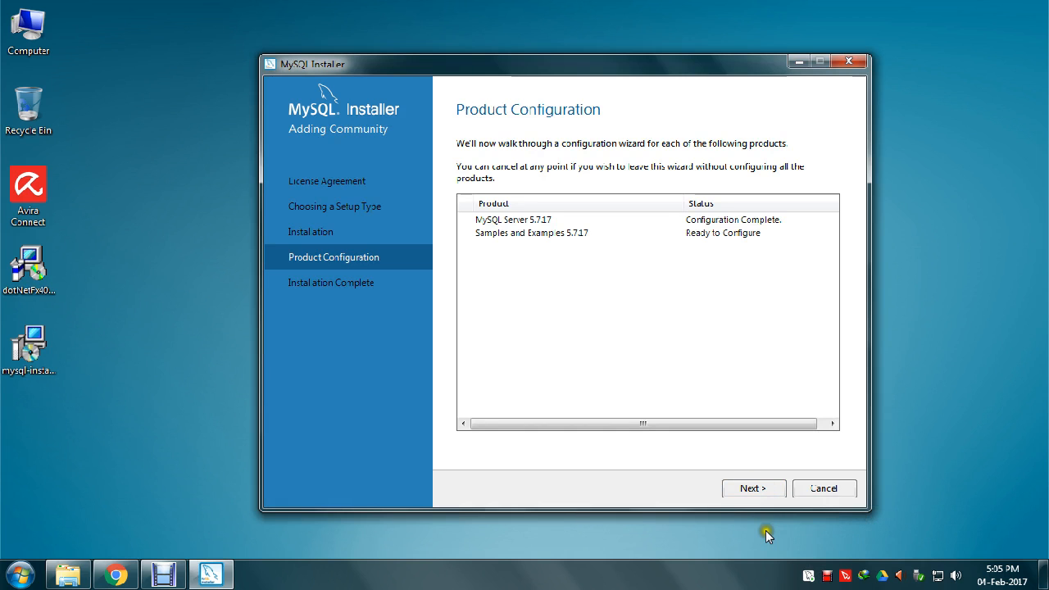
left_click(820, 489)
- Back out of the cancel prompt, request cancellation again, and browse All Programs
left_click(628, 341)
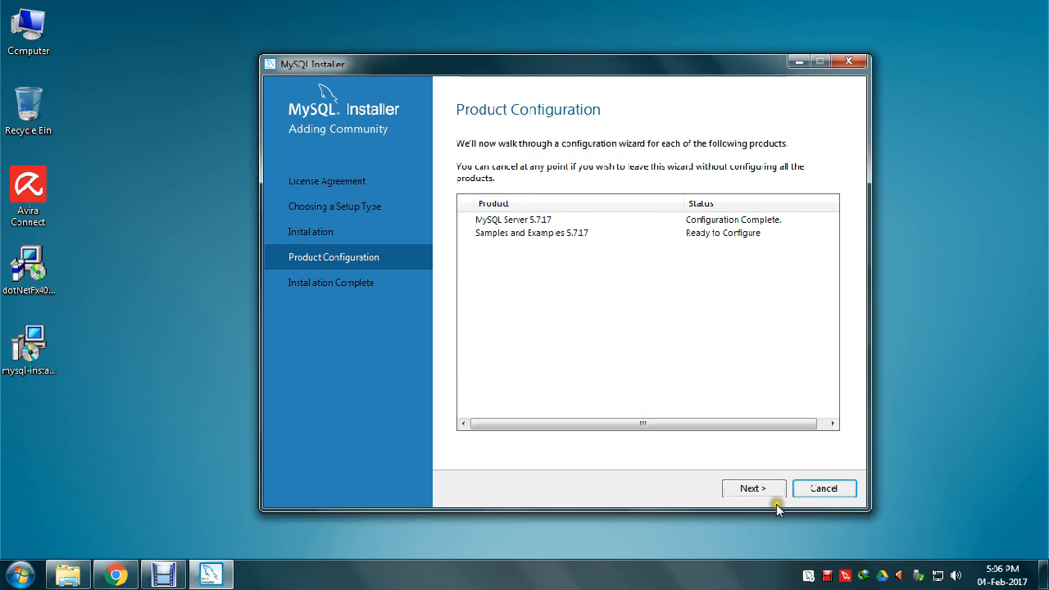
left_click(800, 490)
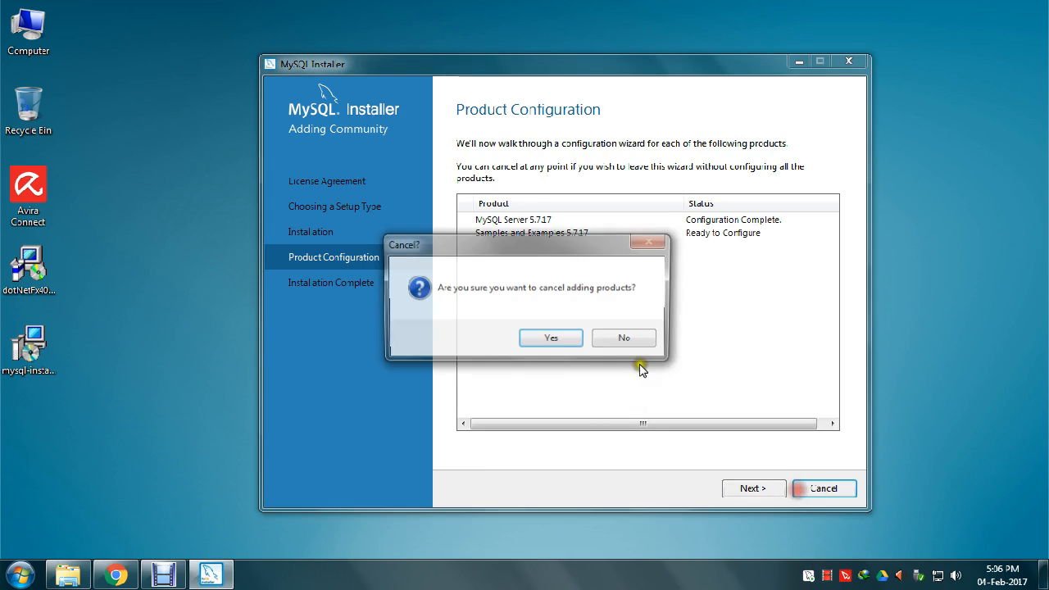
left_click(19, 575)
left_click(68, 506)
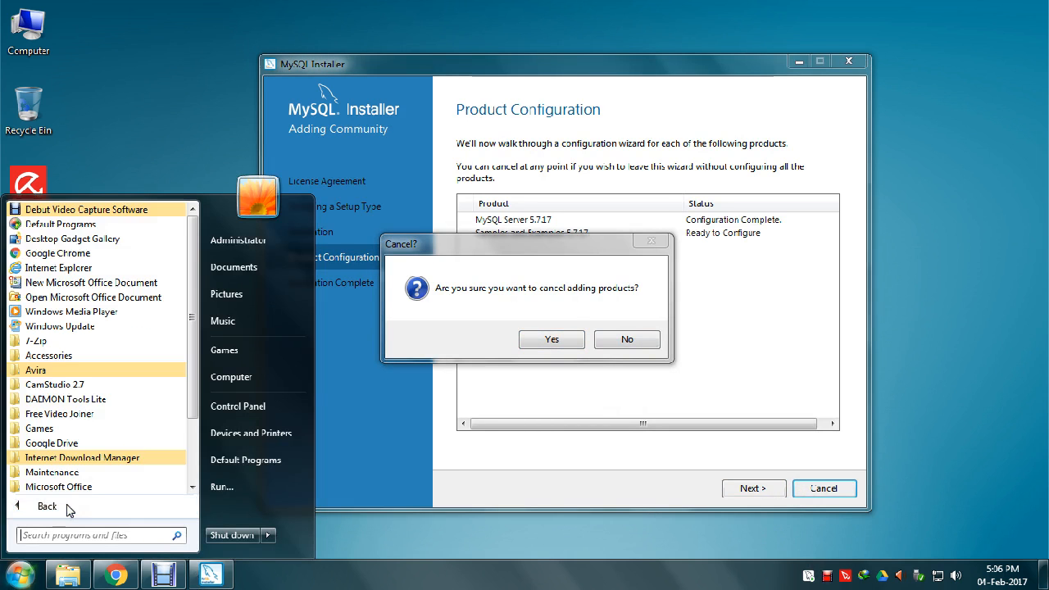
scroll(68, 386, "down", 2)
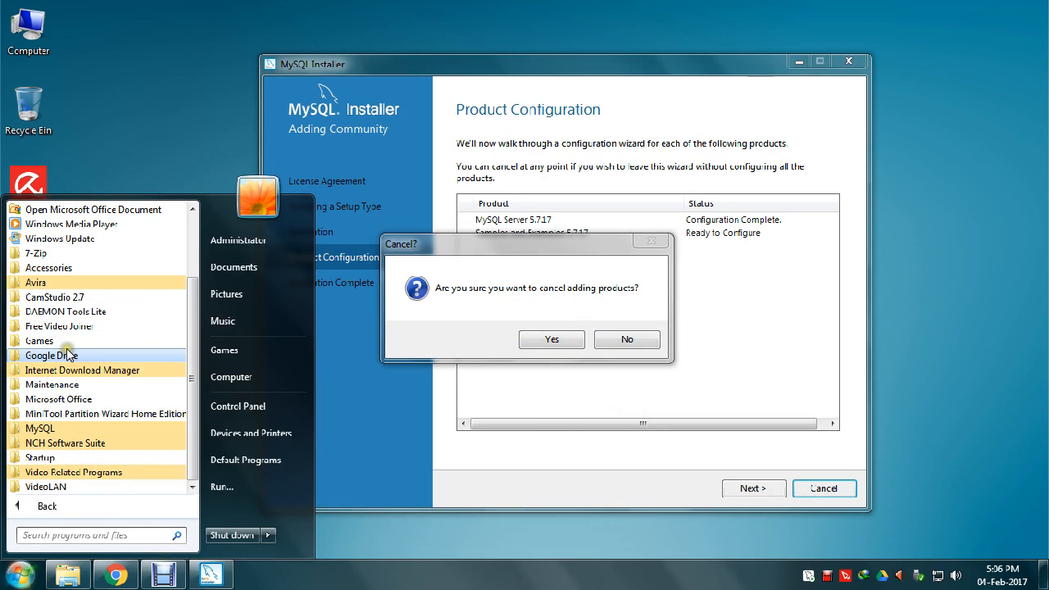
- Confirm cancelling to close MySQL Installer, then open the MySQL Notifier service menu
left_click(466, 349)
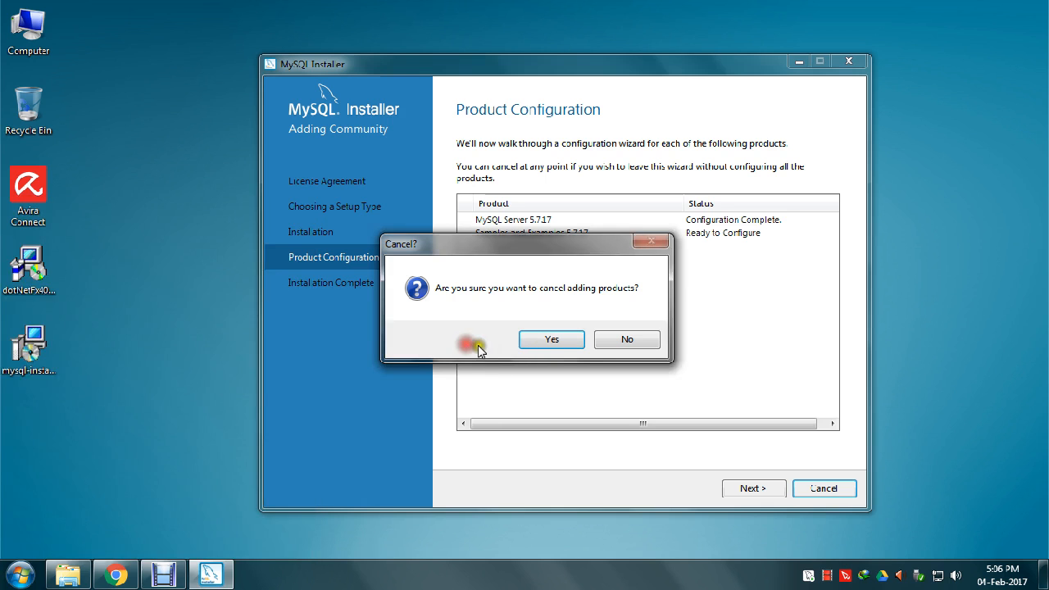
left_click(534, 340)
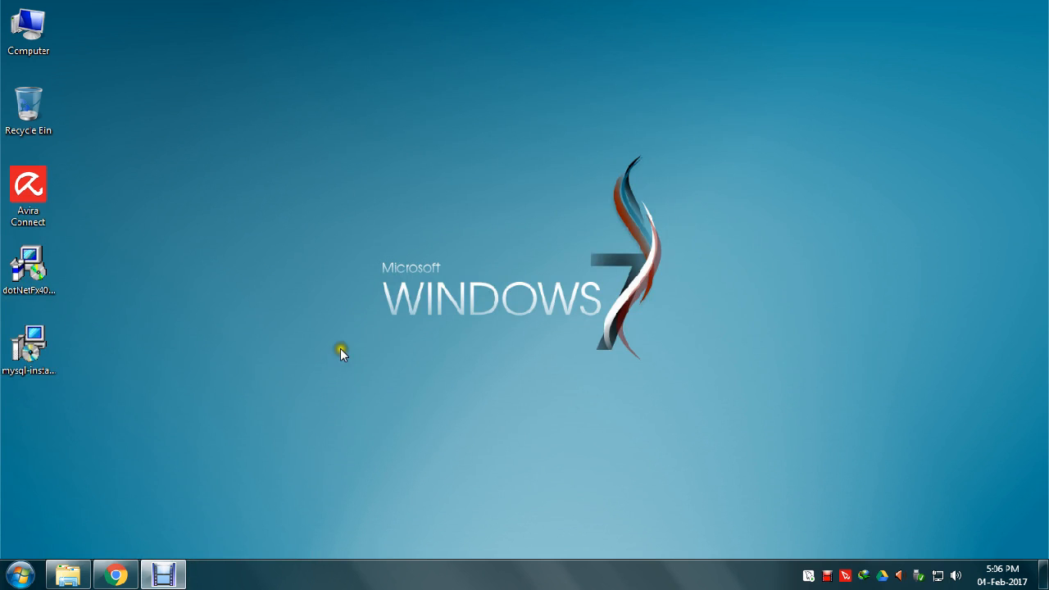
left_click(31, 348)
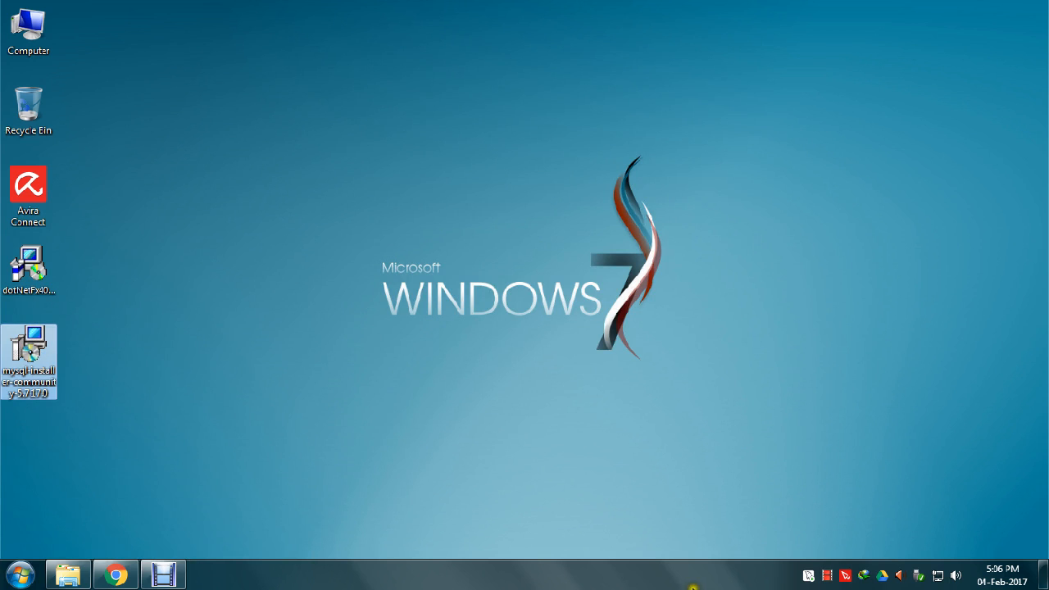
left_click(808, 575)
- Launch the MySQL Utilities shell from MySQL Notifier, then reopen the Notifier menu for MySQL57
mouse_move(754, 511)
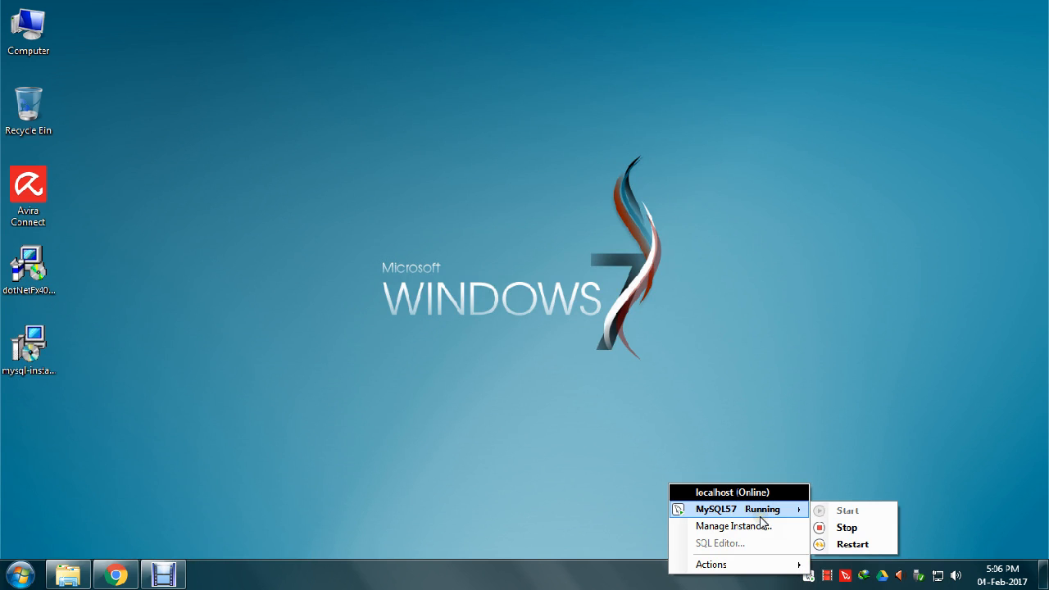
mouse_move(747, 567)
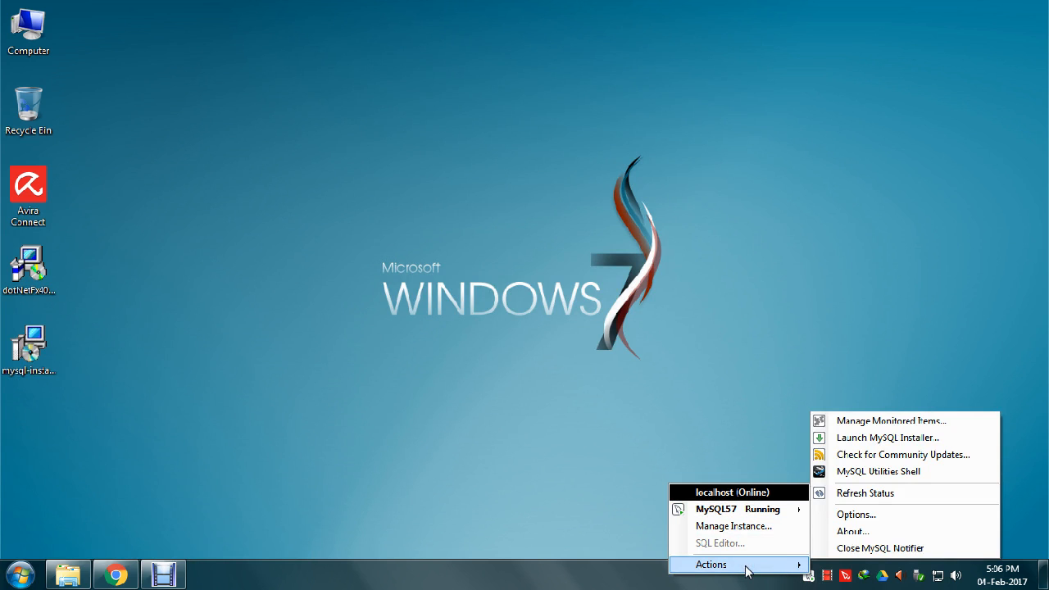
left_click(884, 473)
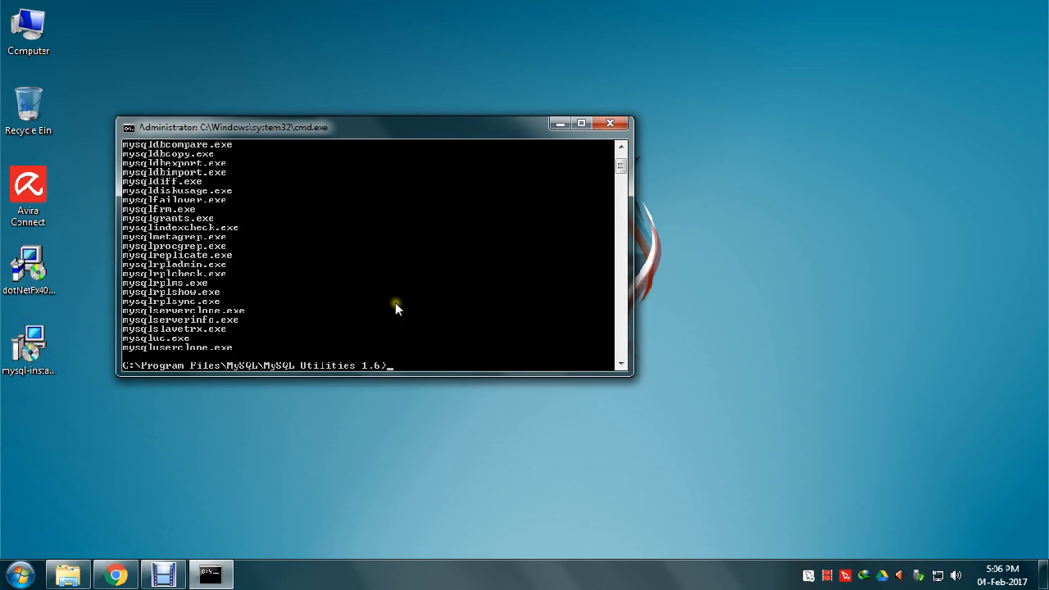
scroll(395, 304, "up", 3)
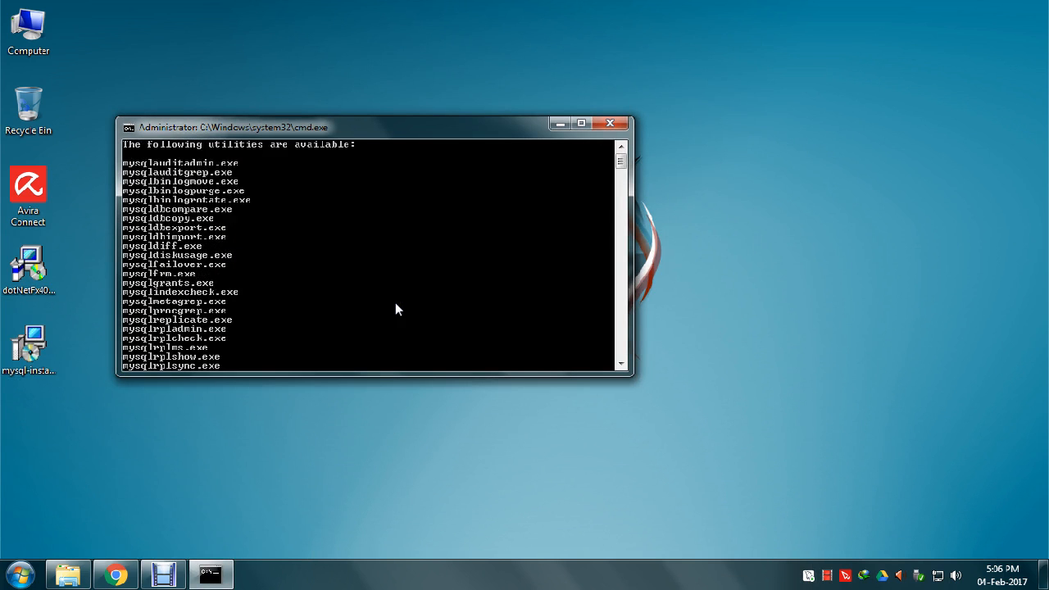
scroll(396, 303, "down", 5)
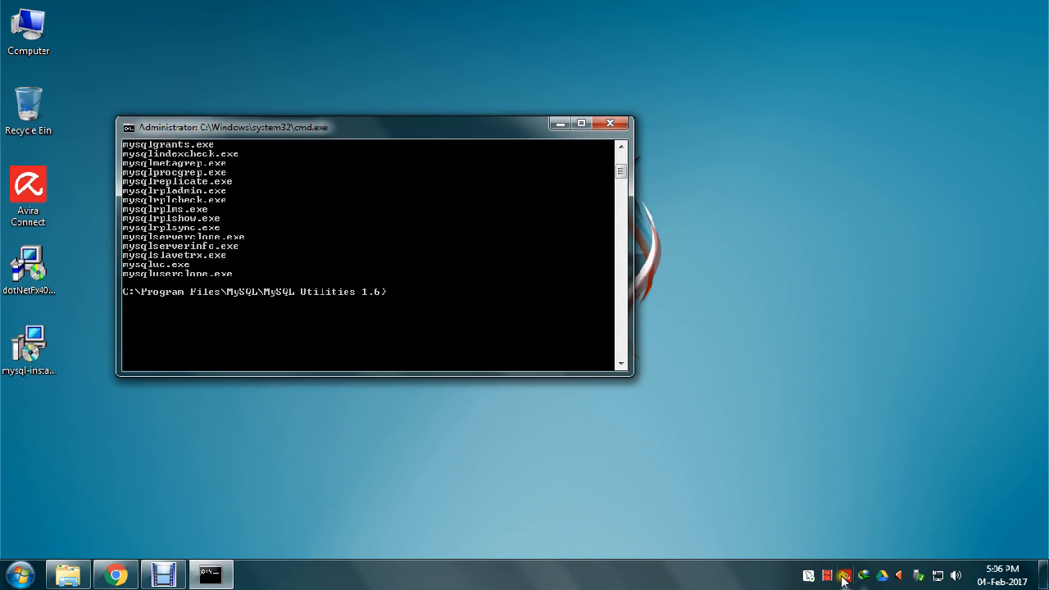
left_click(808, 576)
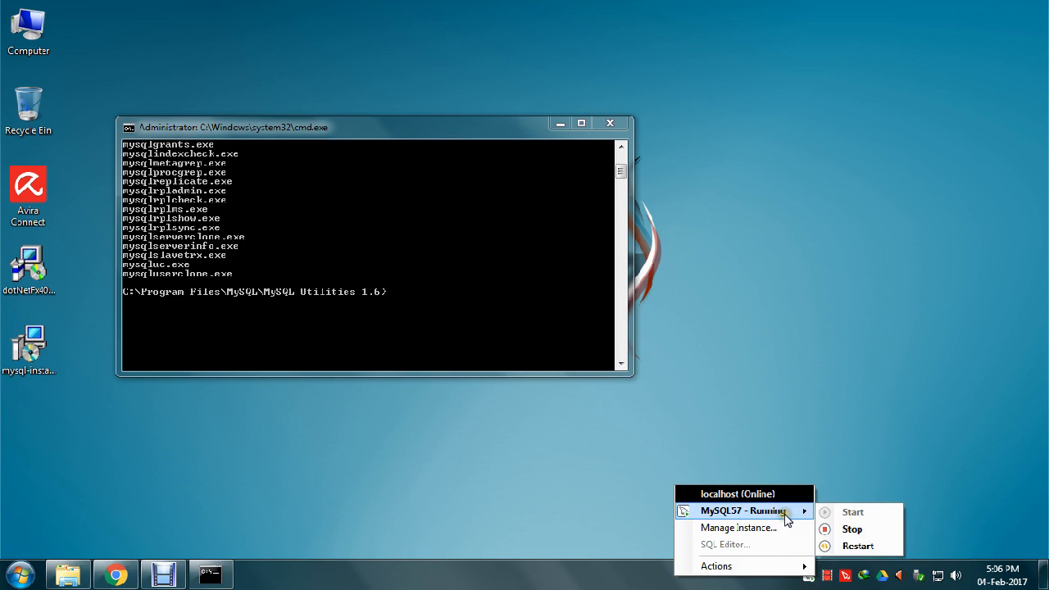
mouse_move(765, 565)
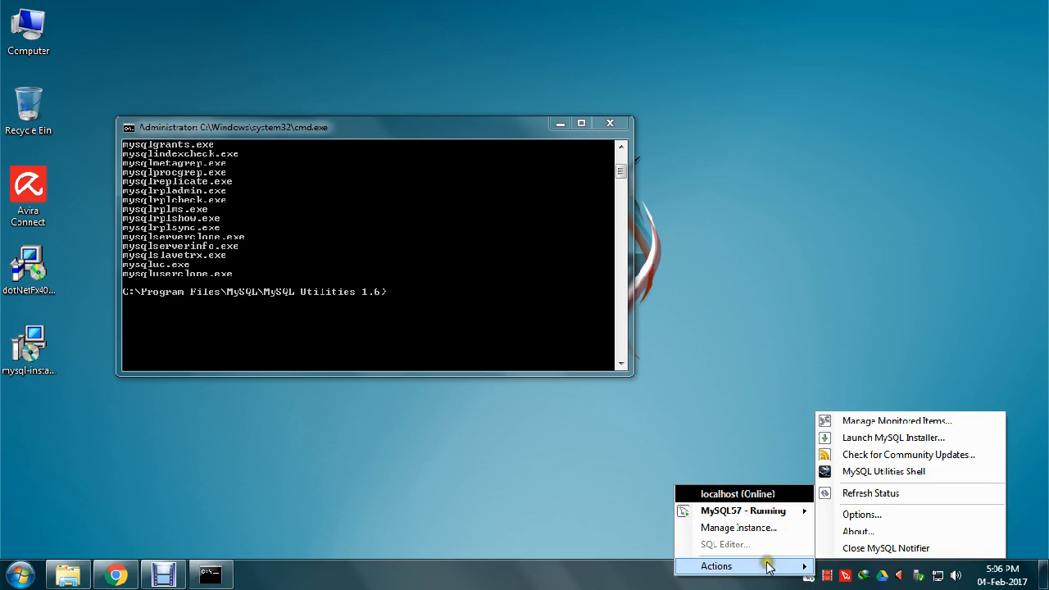
left_click(895, 442)
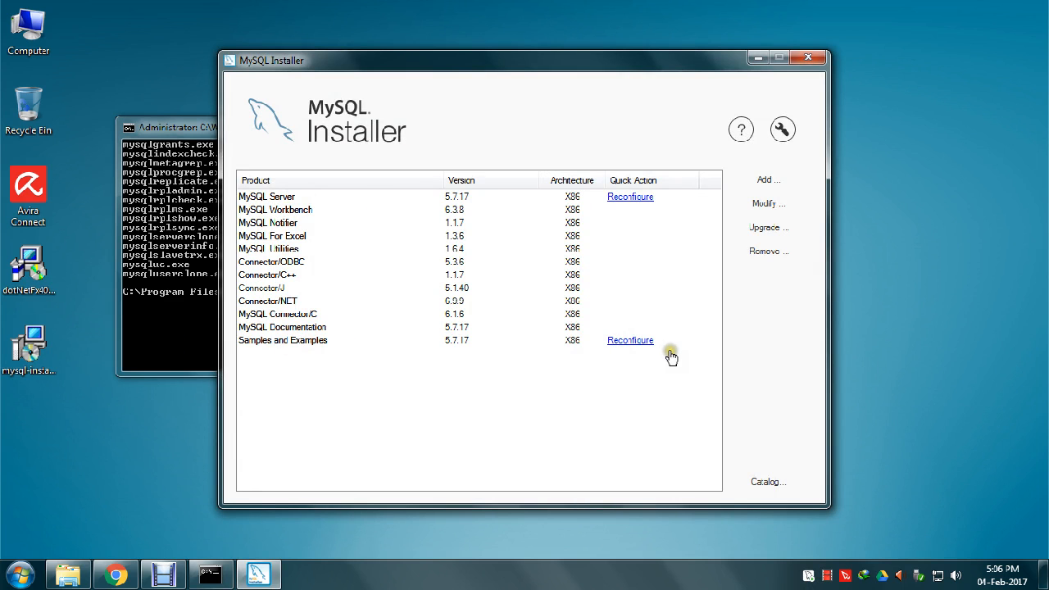
left_click(631, 198)
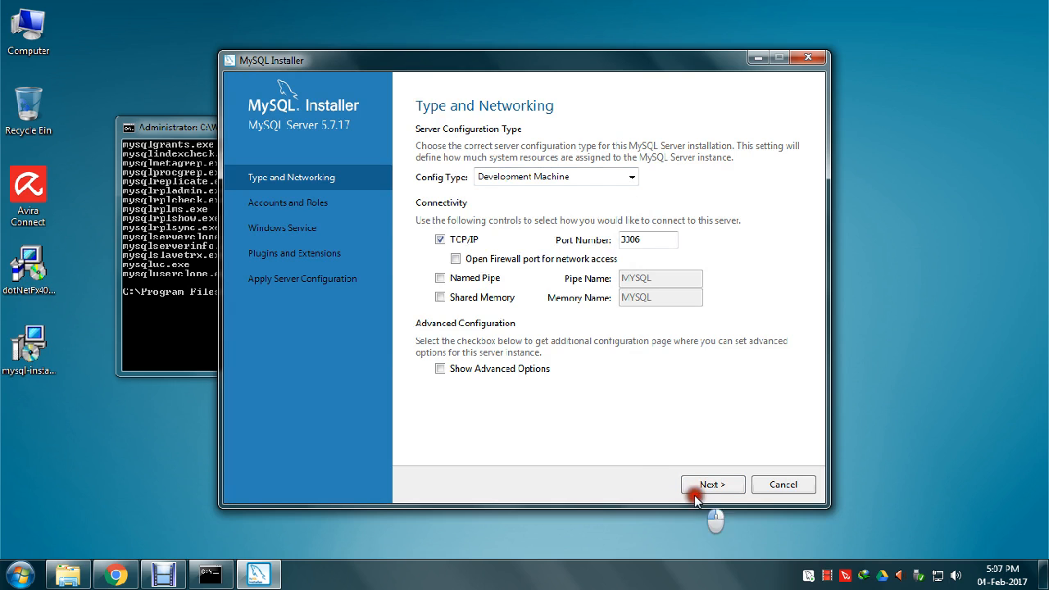
left_click(780, 482)
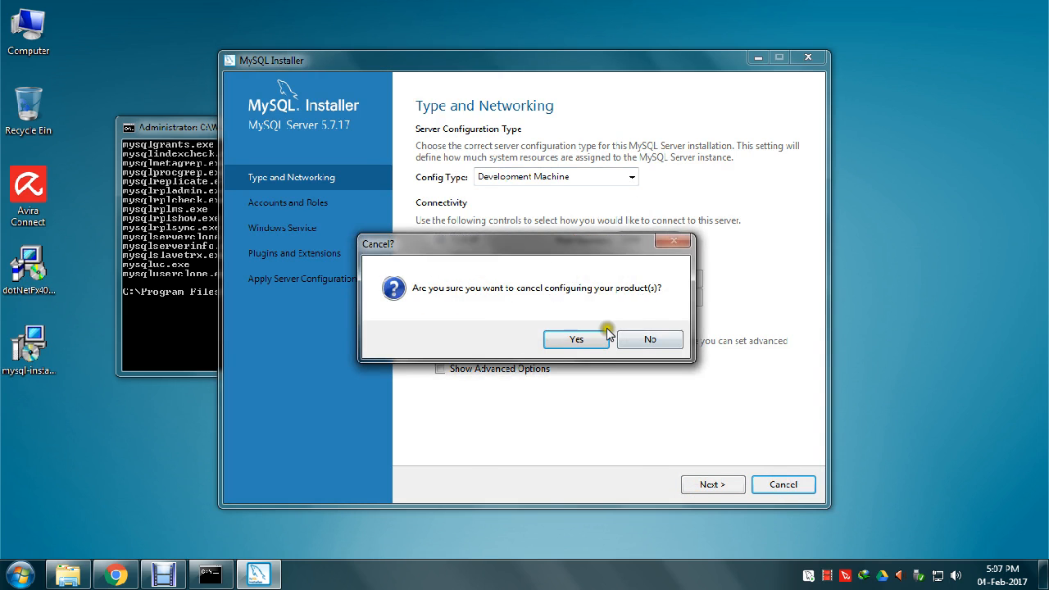
left_click(595, 346)
left_click(786, 478)
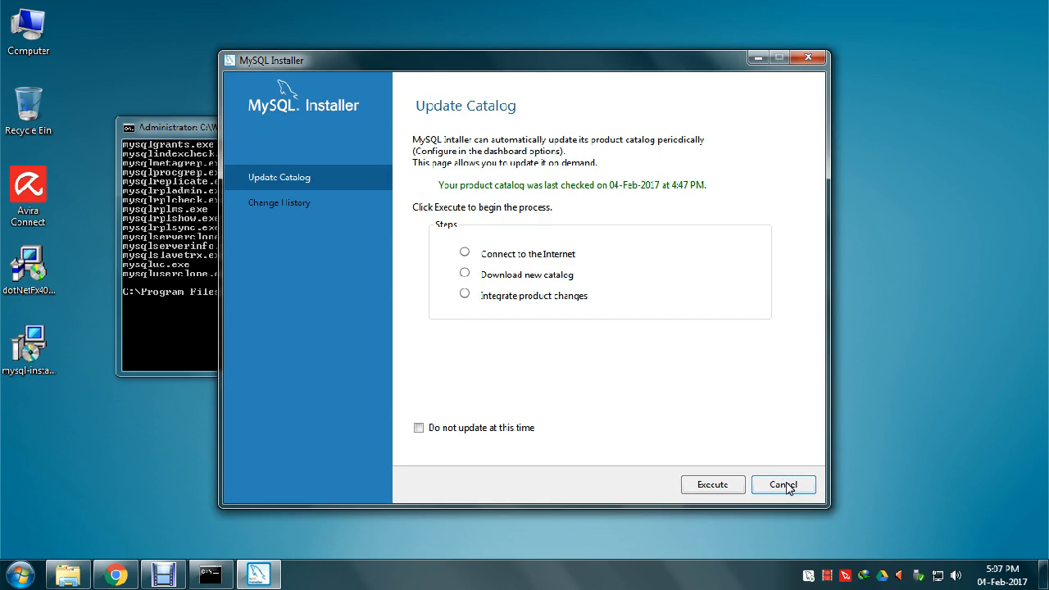
left_click(786, 486)
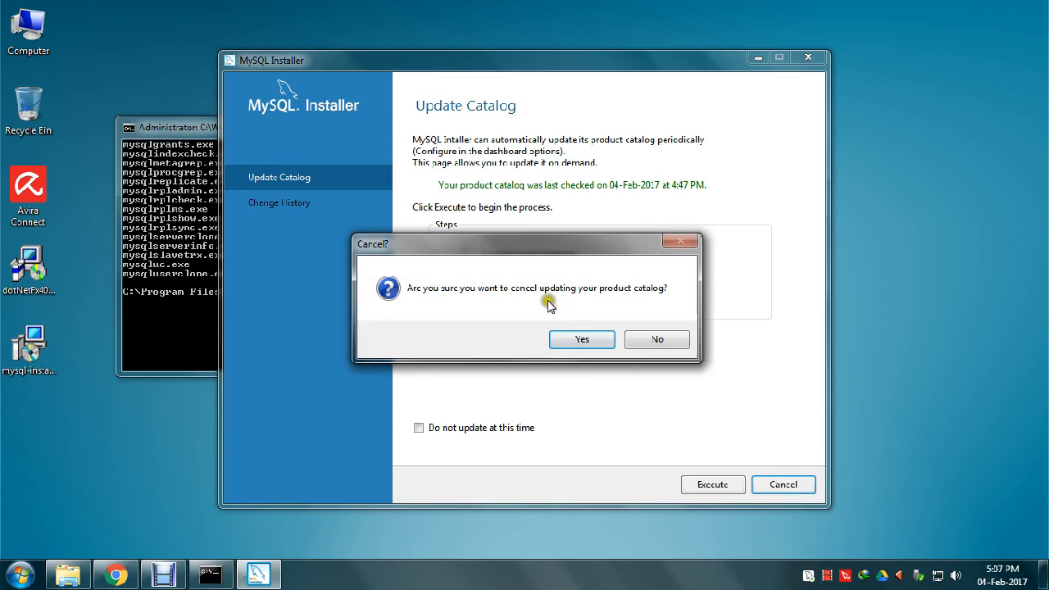
left_click(568, 337)
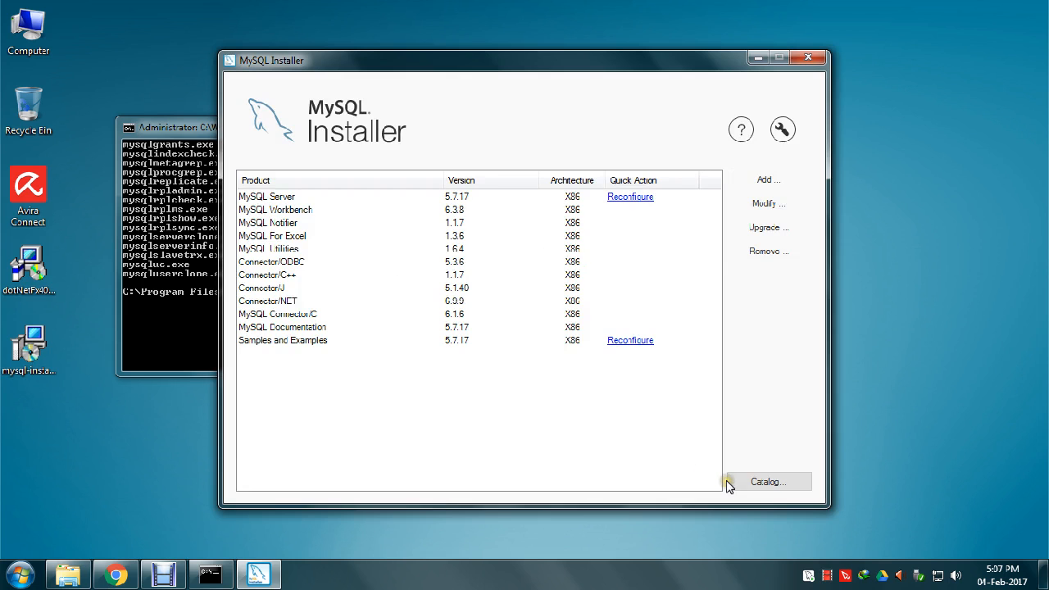
left_click(804, 56)
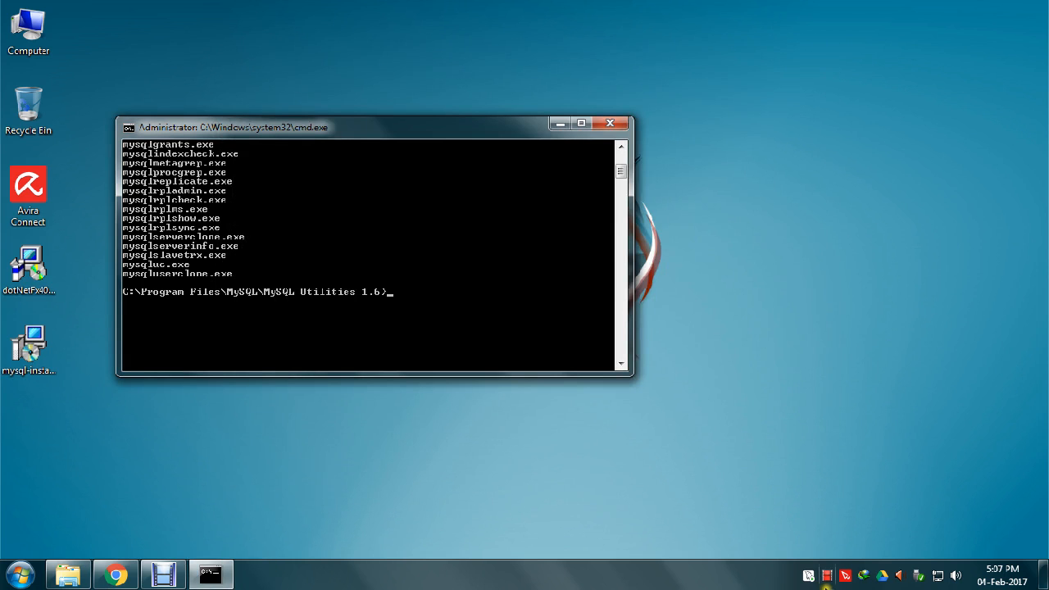
- Start MySQL 5.7 Command Line Client - Unicode via All Programs > MySQL > MySQL Server 5.7
left_click(808, 576)
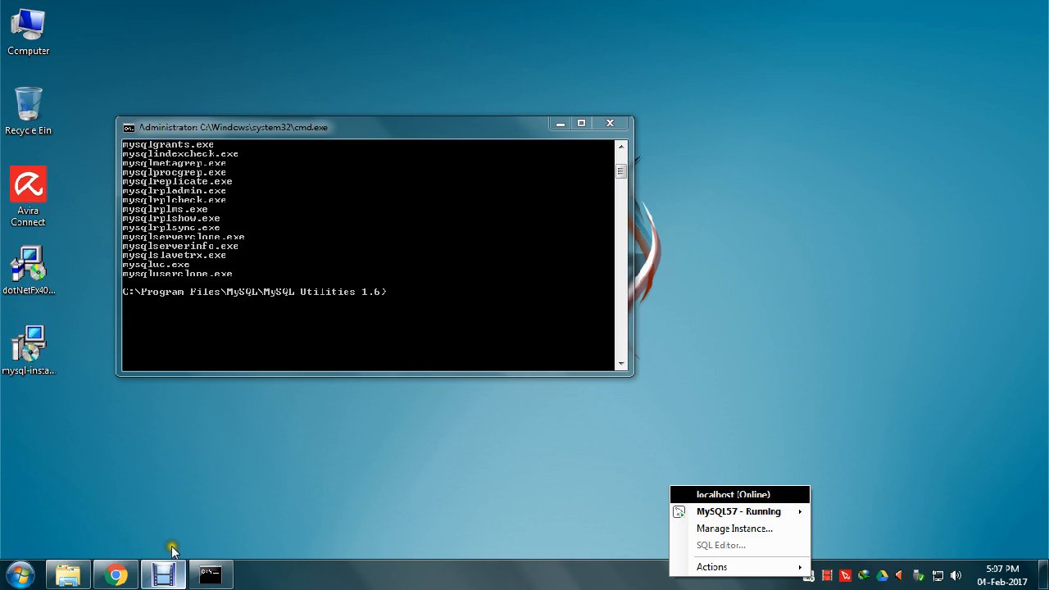
left_click(206, 351)
left_click(20, 574)
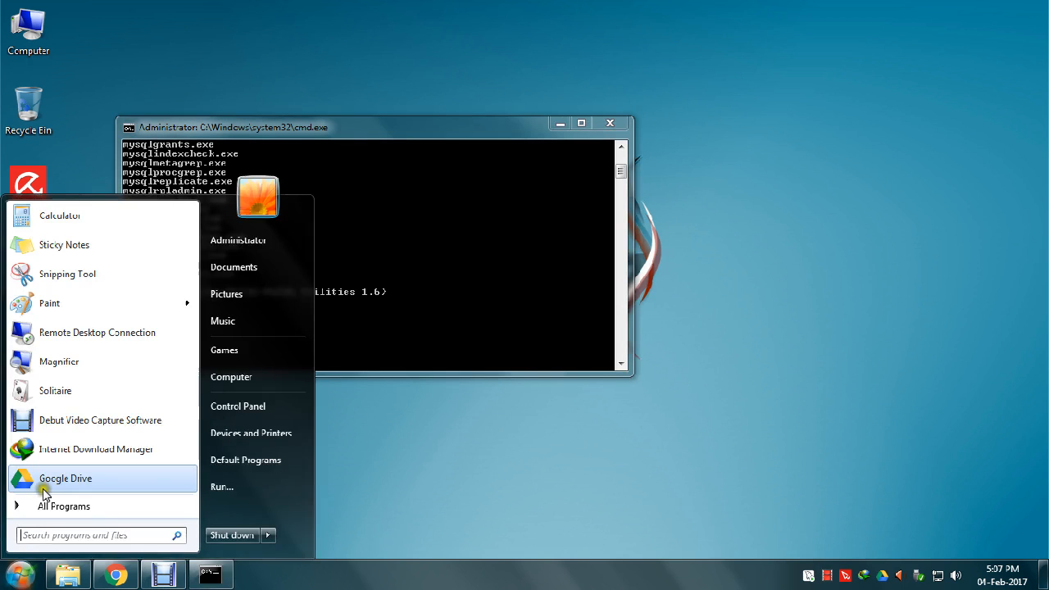
left_click(48, 507)
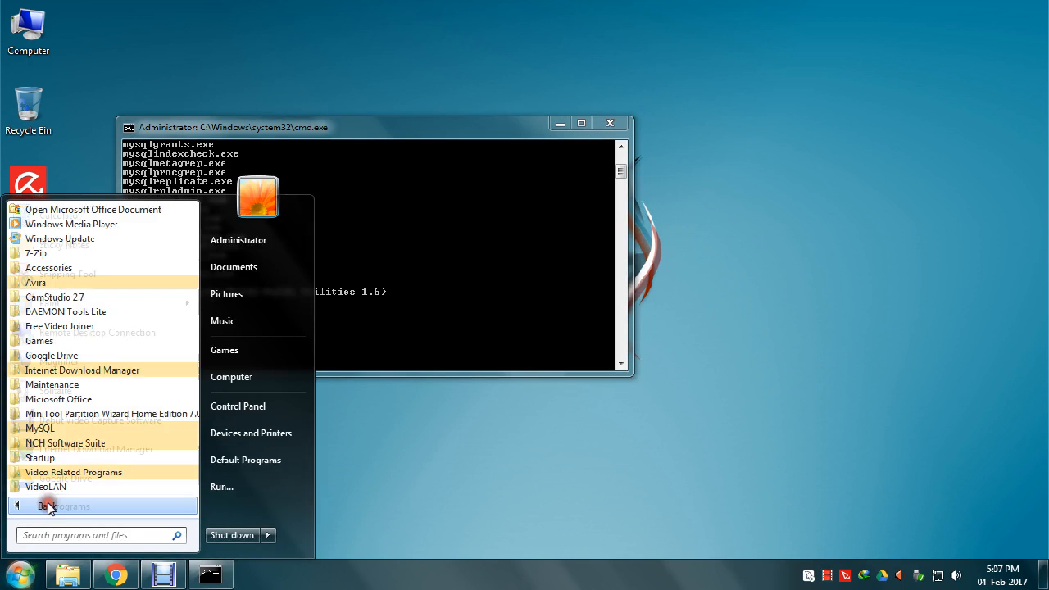
left_click(78, 430)
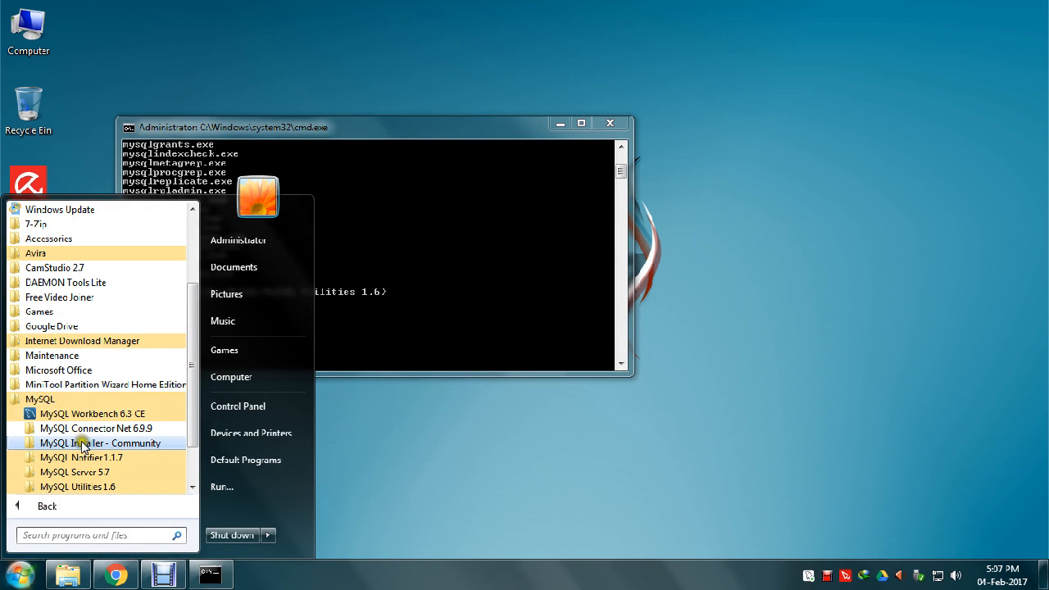
scroll(117, 428, "down", 2)
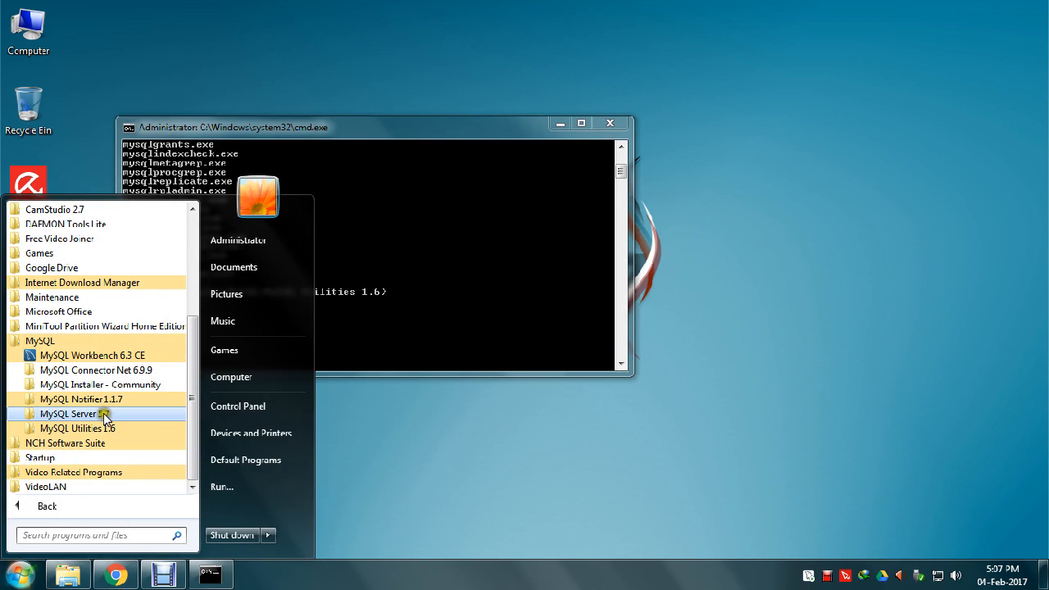
left_click(104, 414)
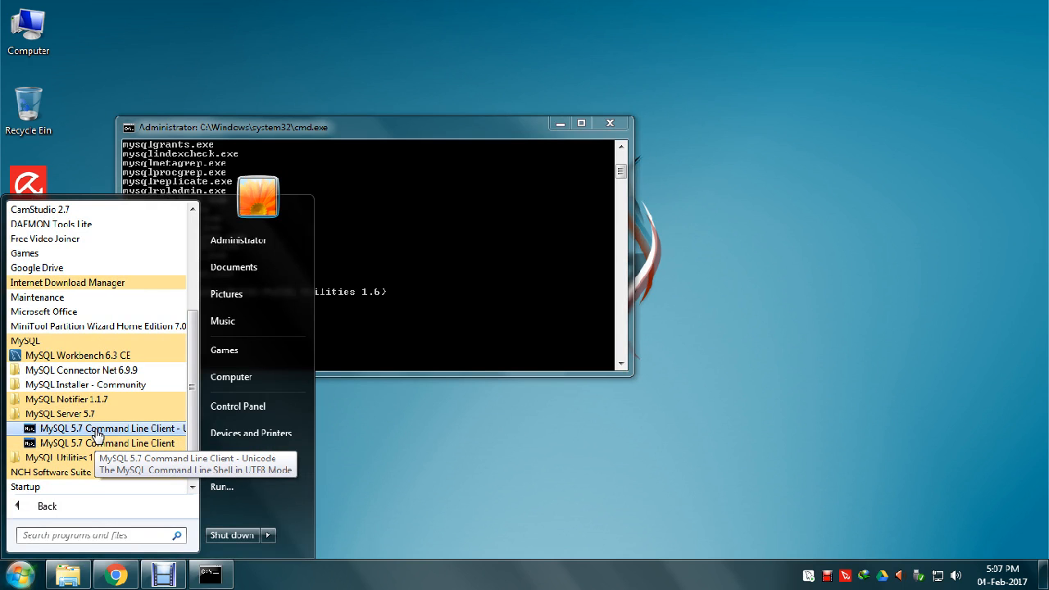
left_click(97, 428)
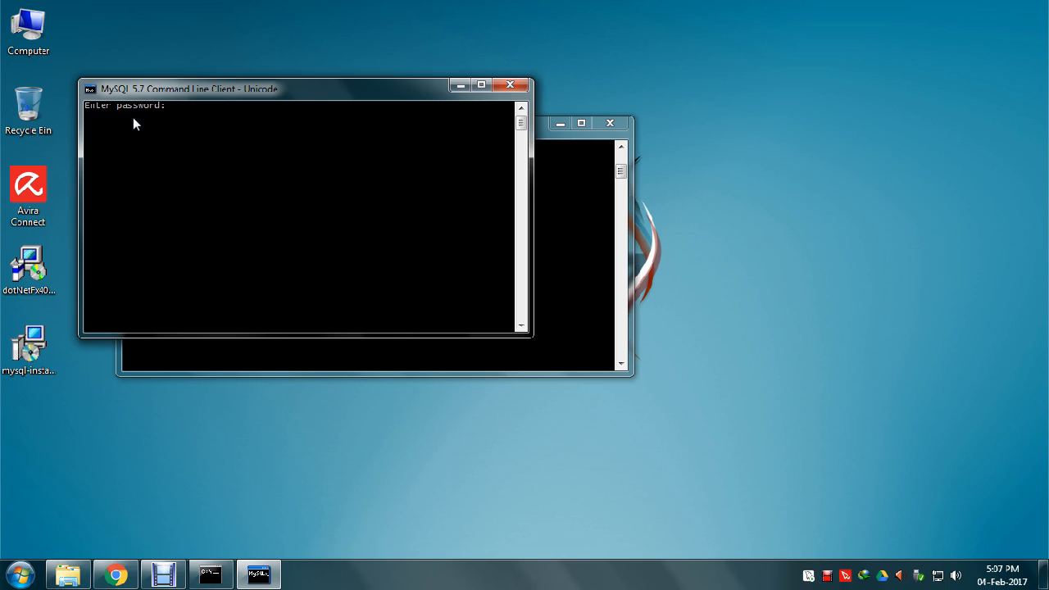
- Log in with the root password, list databases, then switch to sys and list its tables
type("****")
key("Return")
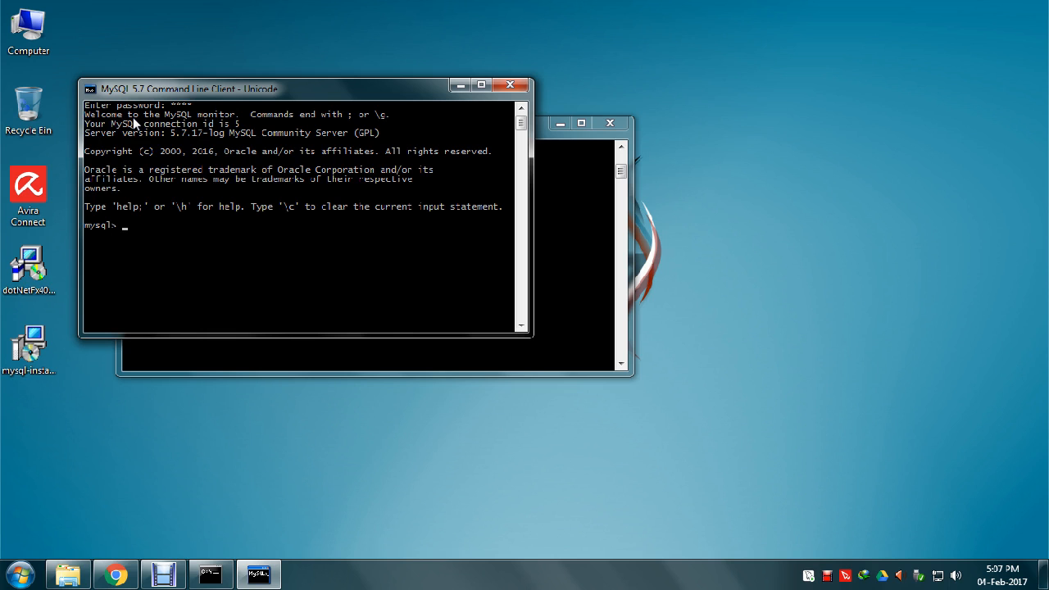
type("show databases;")
key("Return")
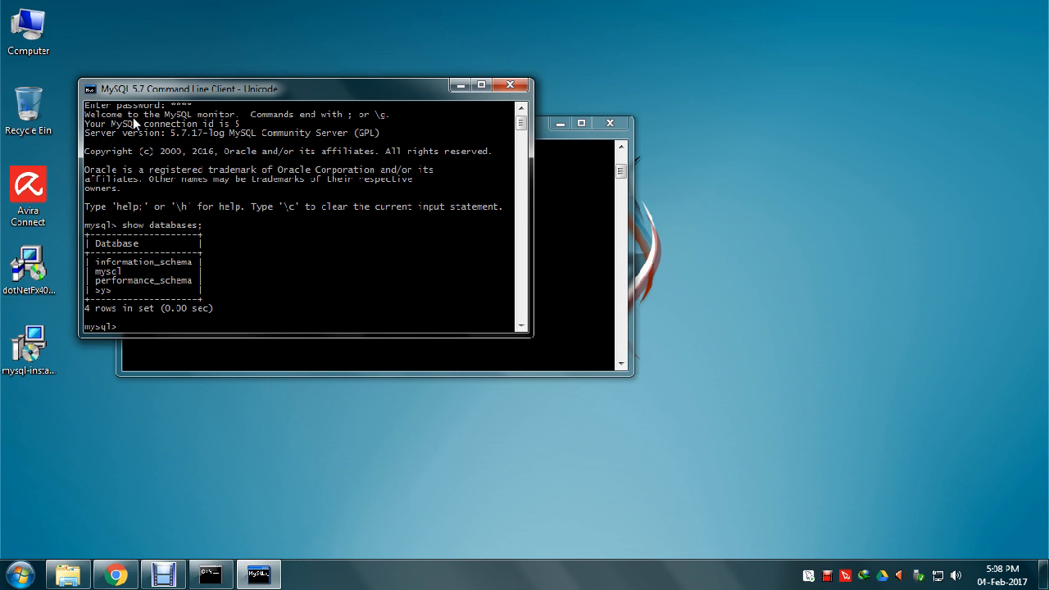
type("e sys")
key("Return")
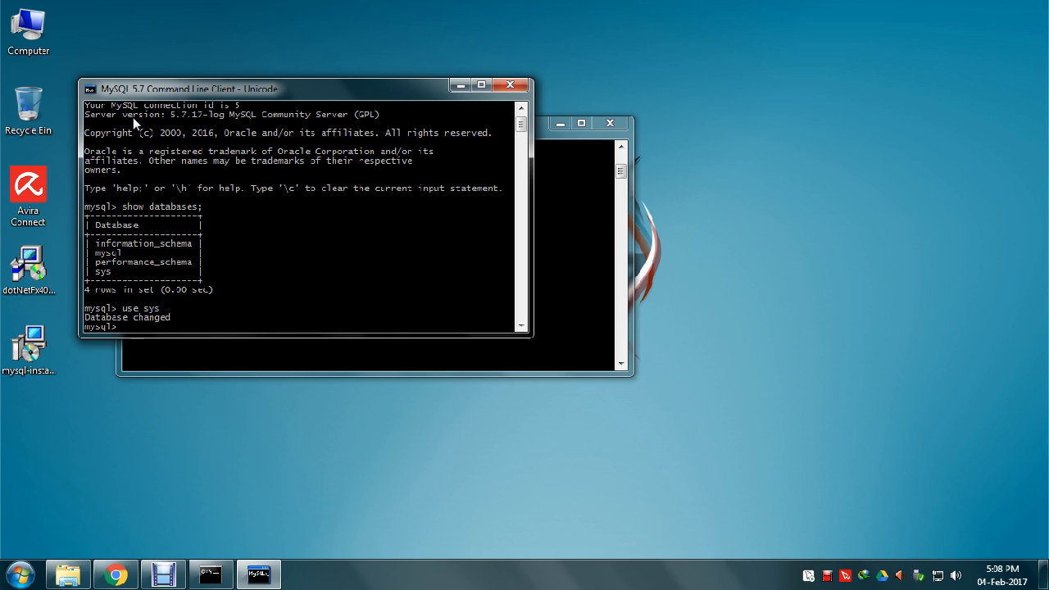
type("show tables;")
key("Return")
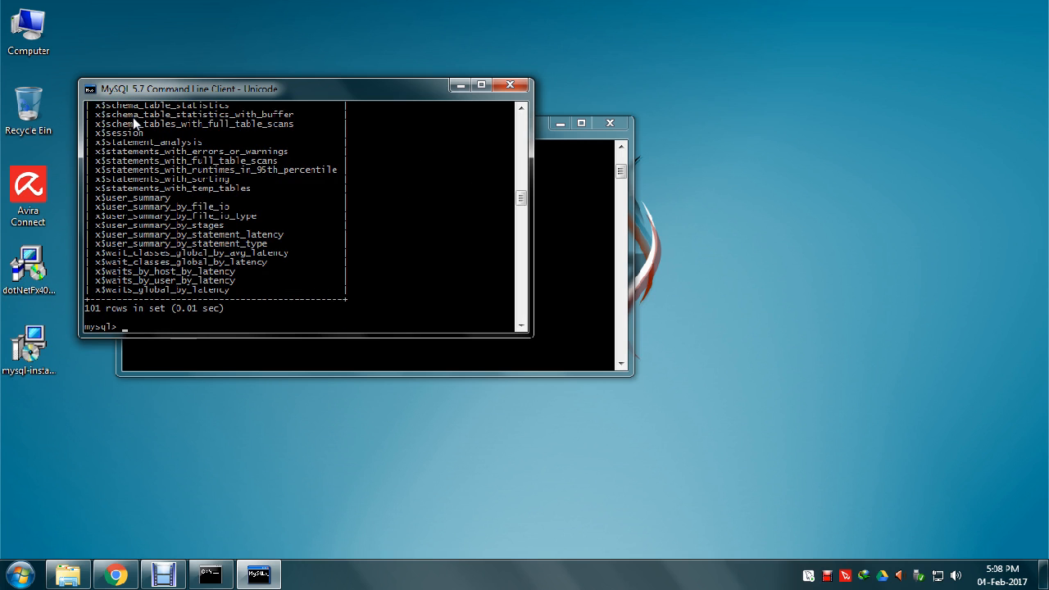
- Create database test, switch to it, confirm it has no tables, and close the client
type("create database test;")
key("Return")
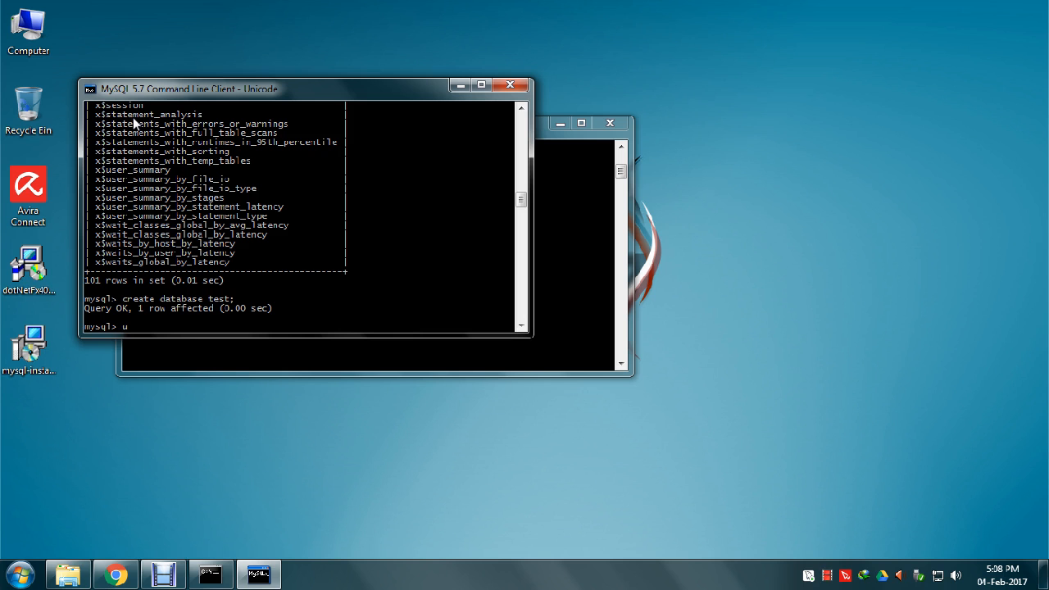
type("test;")
key("Return")
type("show tabl")
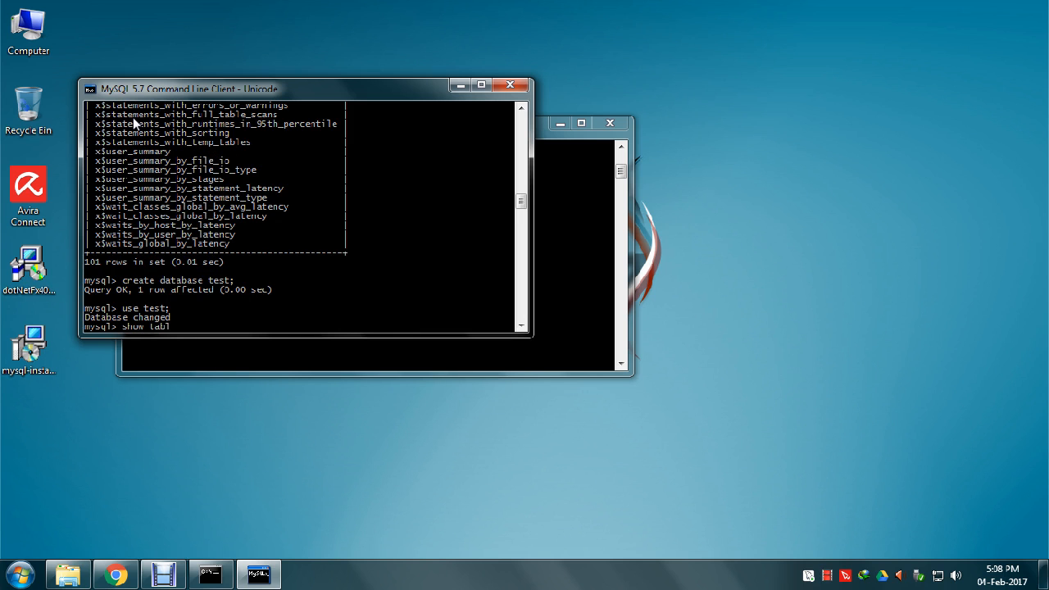
type("es;")
key("Return")
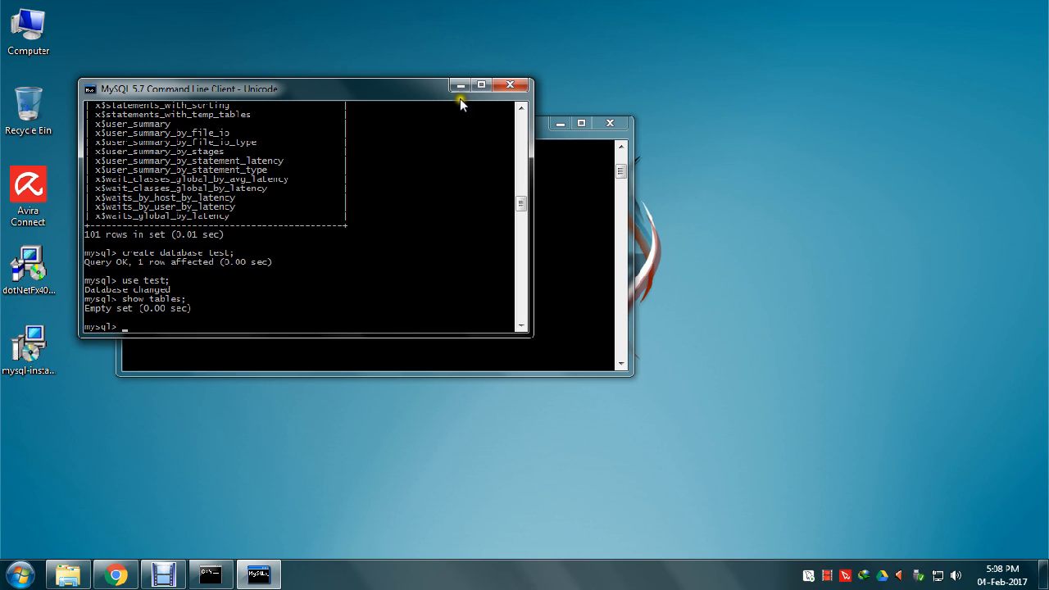
left_click(510, 85)
left_click(598, 123)
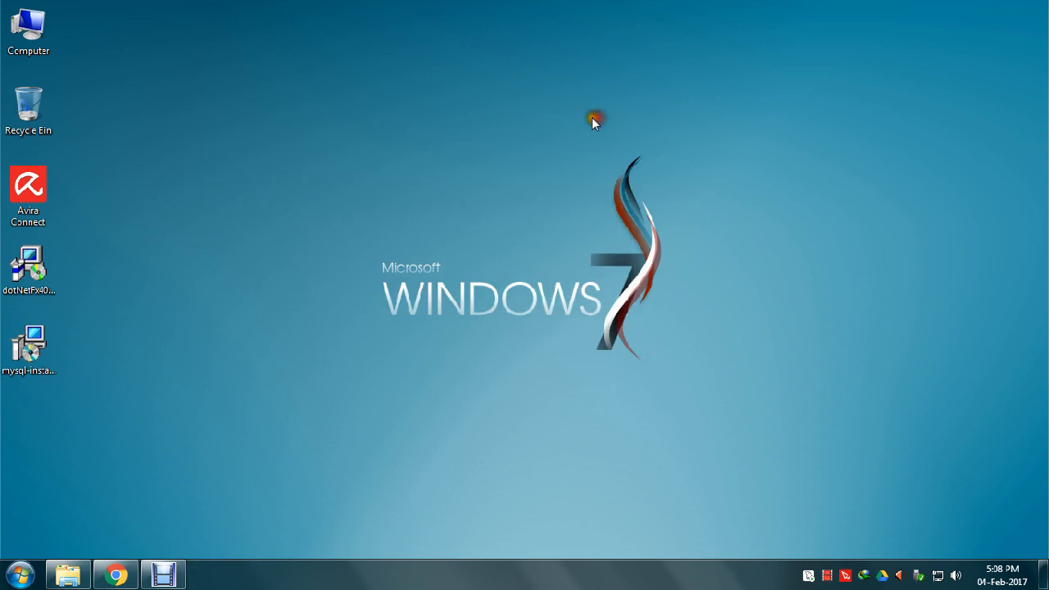
left_click(355, 120)
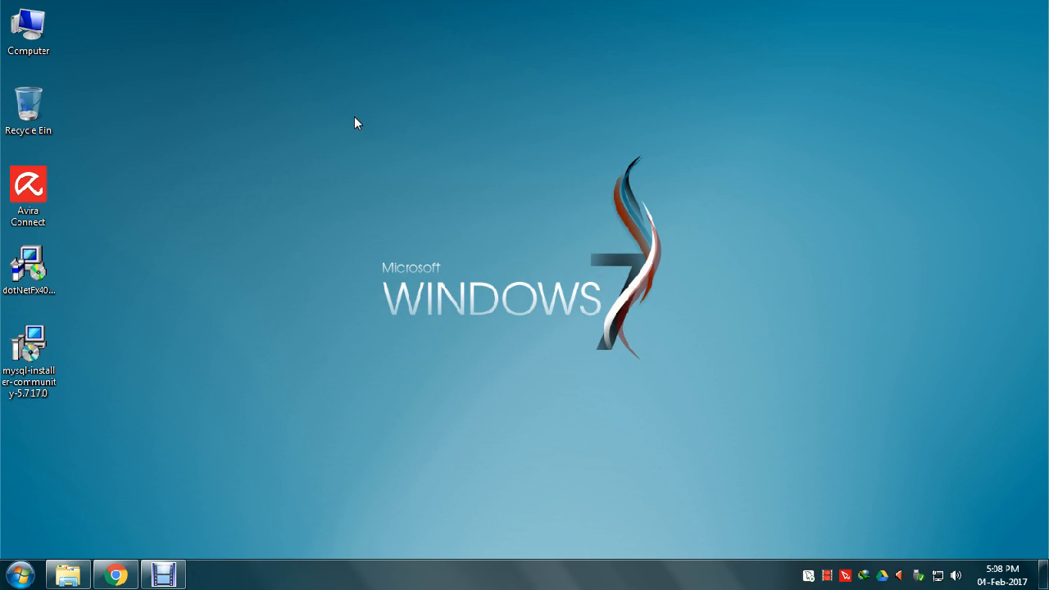